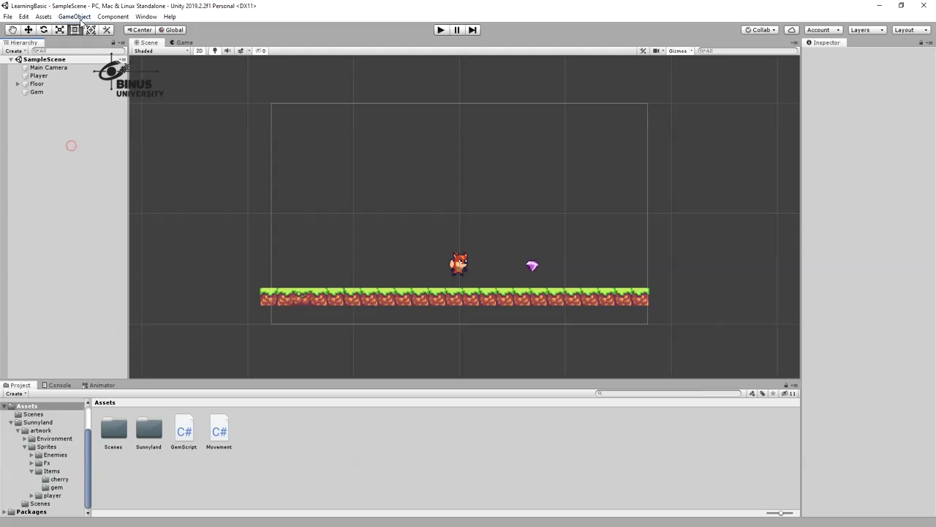
pyautogui.click(74, 16)
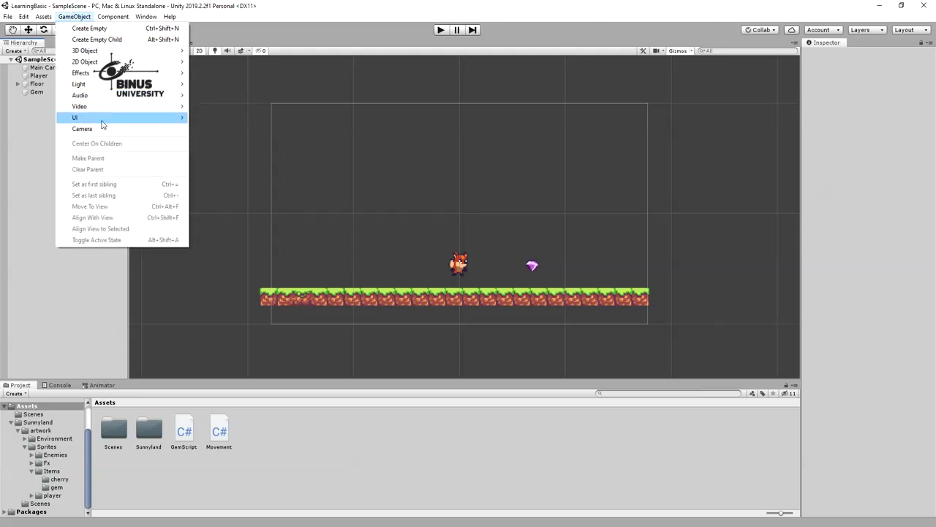
pyautogui.moveTo(99, 119)
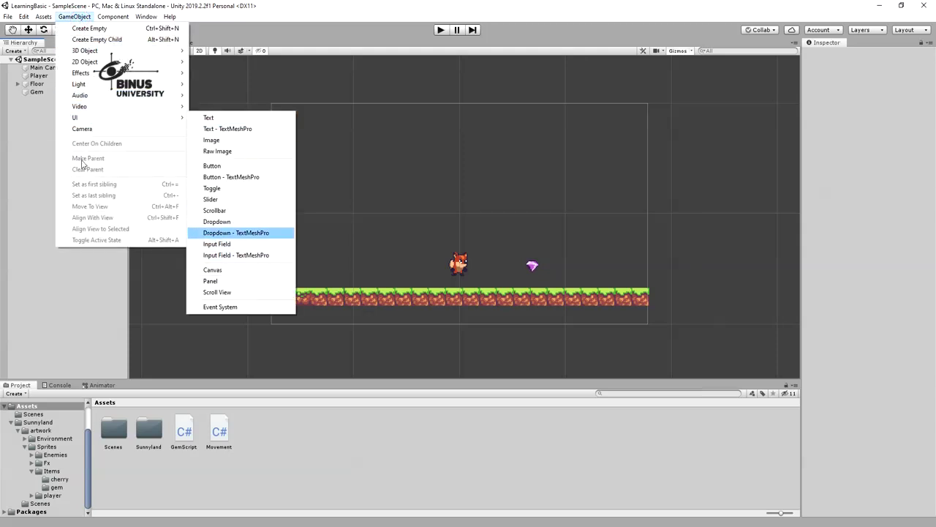
pyautogui.click(23, 118)
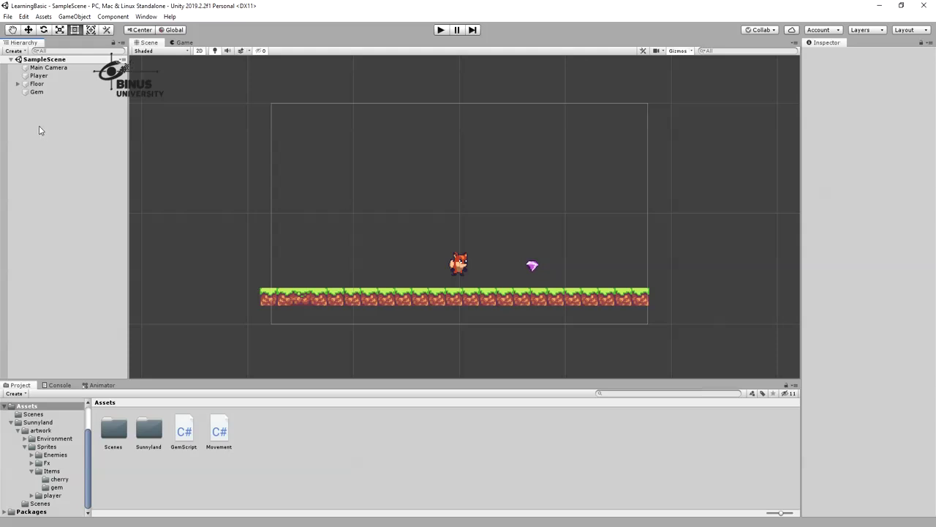
# Add a UI Canvas to SampleScene and inspect the components of its accompanying EventSystem.
pyautogui.rightClick(34, 119)
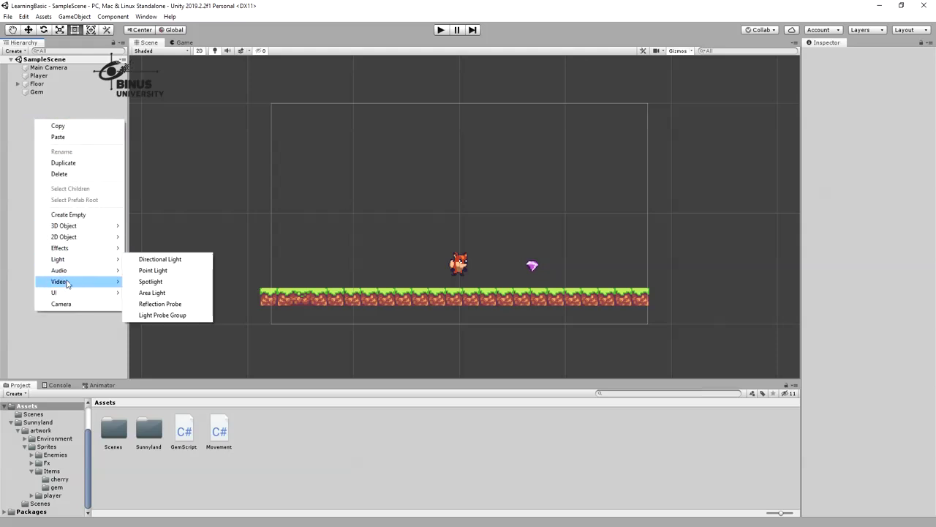
pyautogui.moveTo(67, 293)
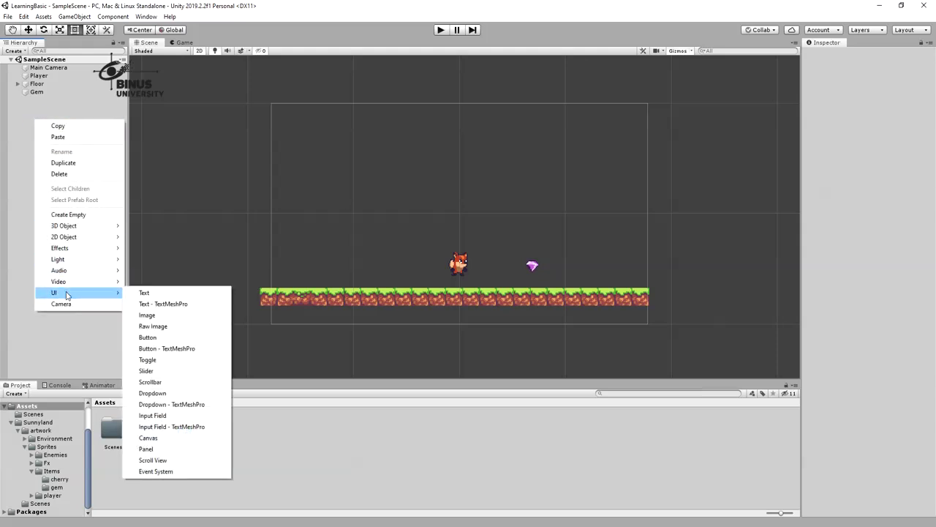
pyautogui.click(190, 439)
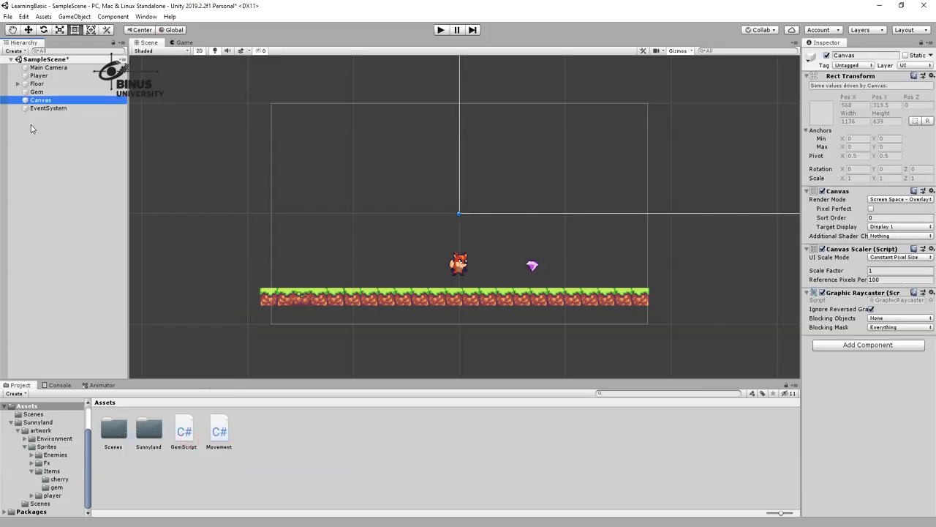
pyautogui.click(44, 108)
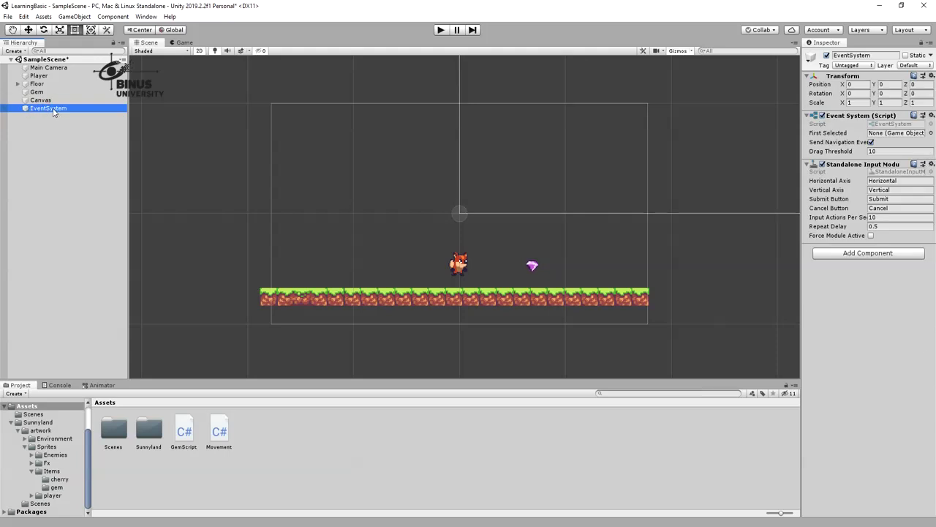
# Try the Screen Space - Camera render mode on the Canvas and return it to Screen Space - Overlay.
pyautogui.click(55, 101)
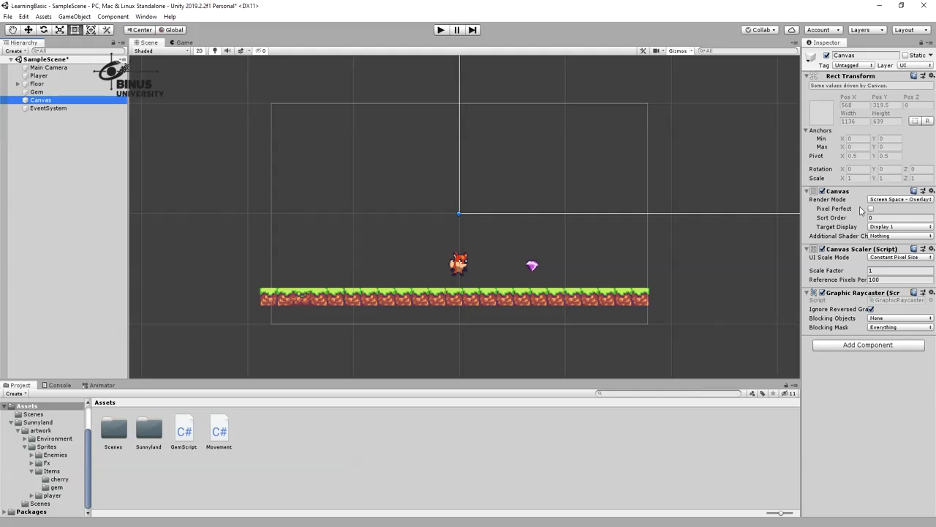
pyautogui.click(913, 202)
pyautogui.click(913, 205)
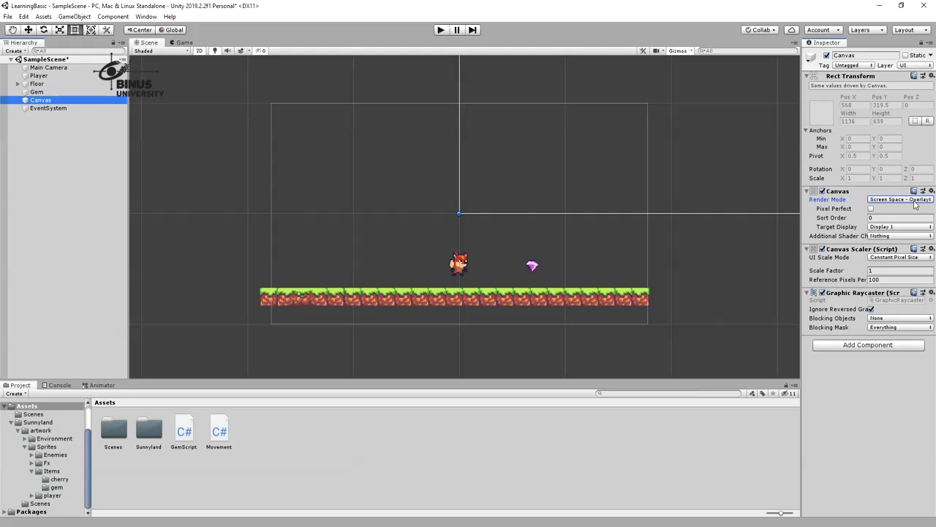
pyautogui.click(914, 201)
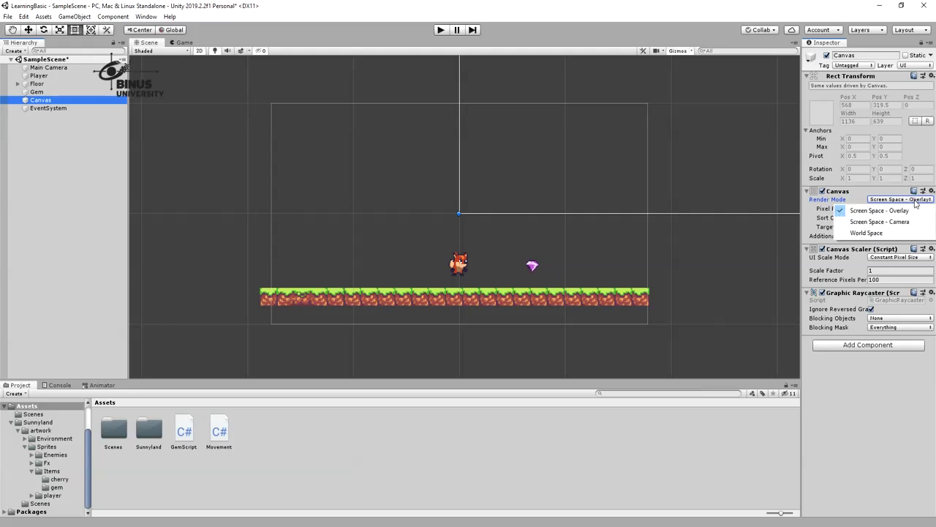
pyautogui.click(899, 222)
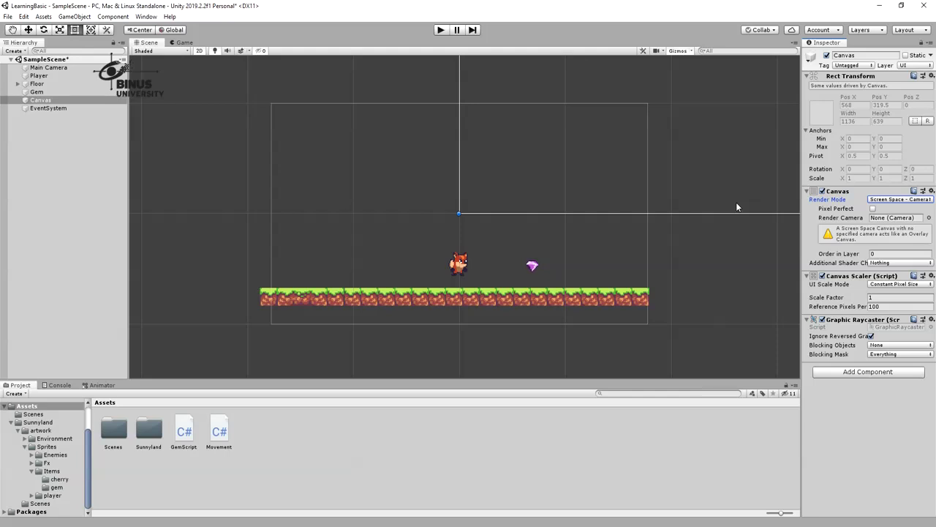
pyautogui.click(905, 199)
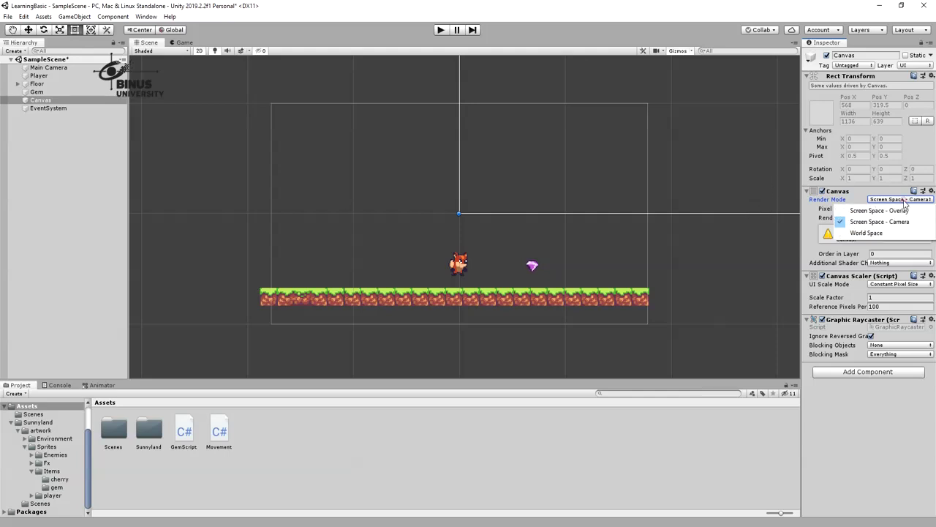
pyautogui.click(898, 211)
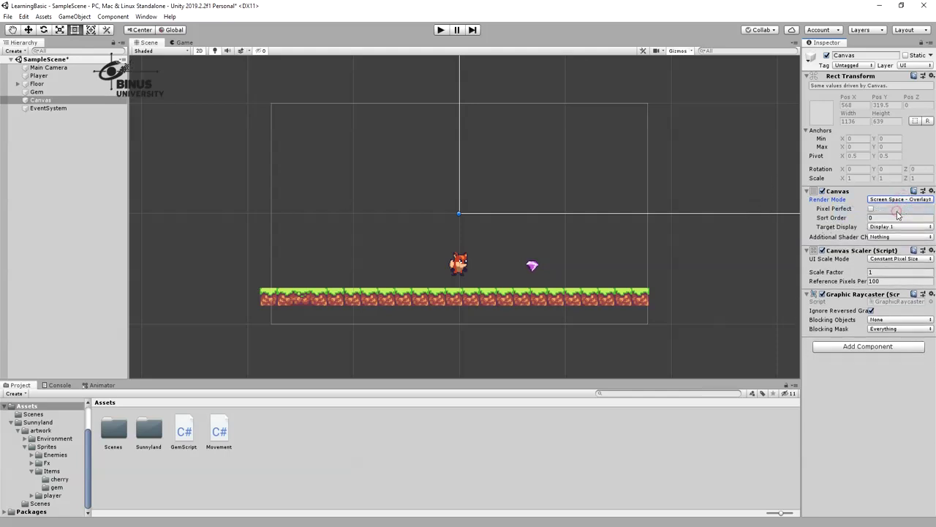
# Try the World Space render mode on the Canvas and restore Screen Space - Overlay.
pyautogui.click(901, 200)
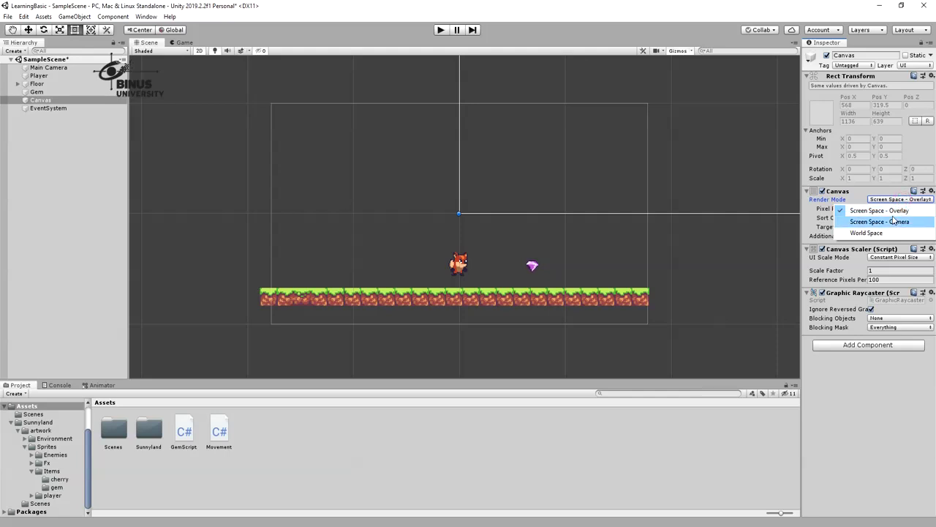
pyautogui.click(885, 233)
pyautogui.click(52, 102)
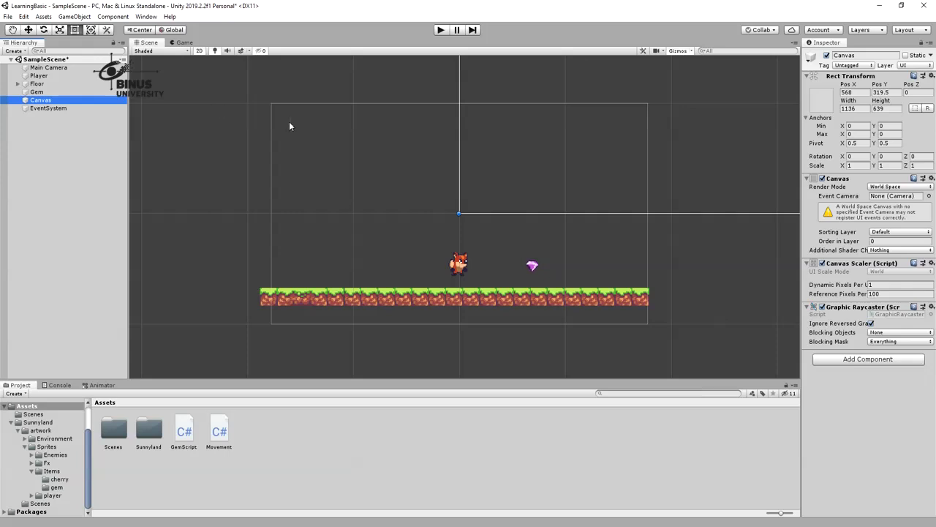
pyautogui.click(890, 188)
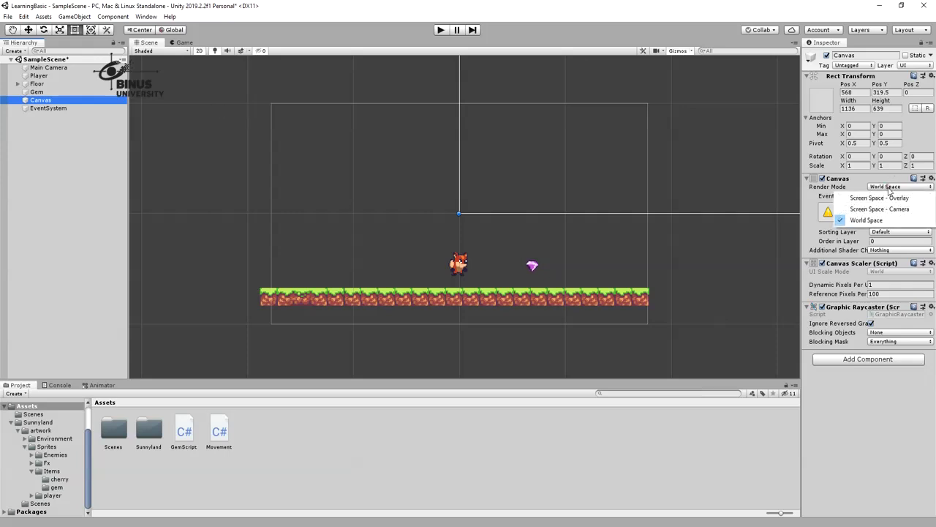
pyautogui.click(891, 199)
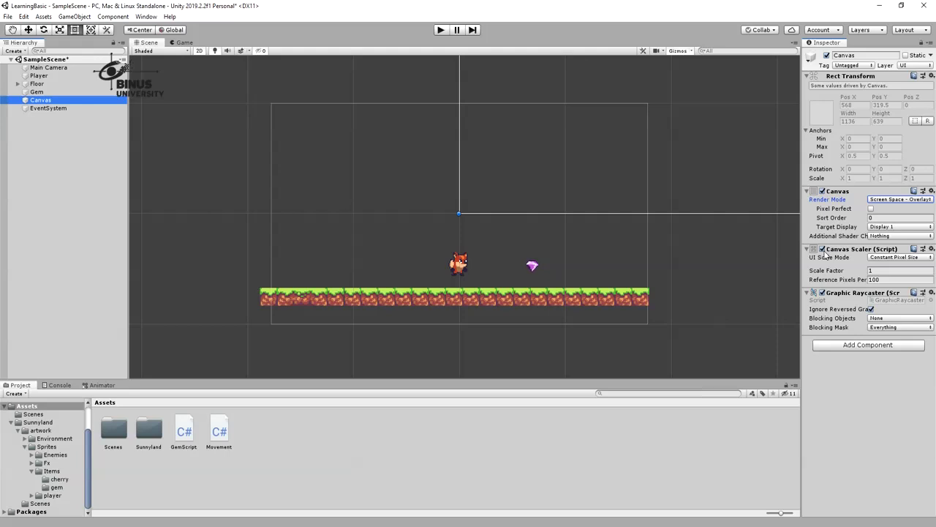
# Review the Canvas Scaler's UI Scale Mode options, keeping Constant Pixel Size selected.
pyautogui.click(888, 258)
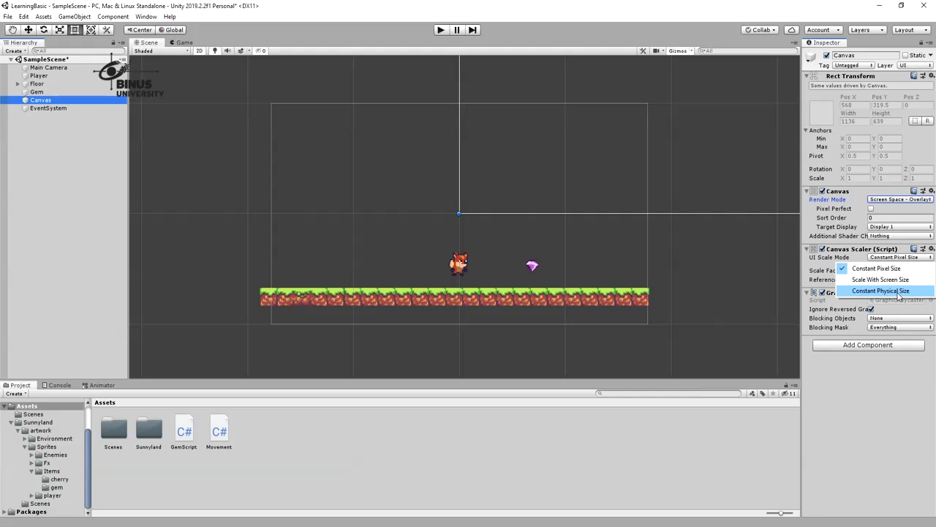
pyautogui.click(898, 269)
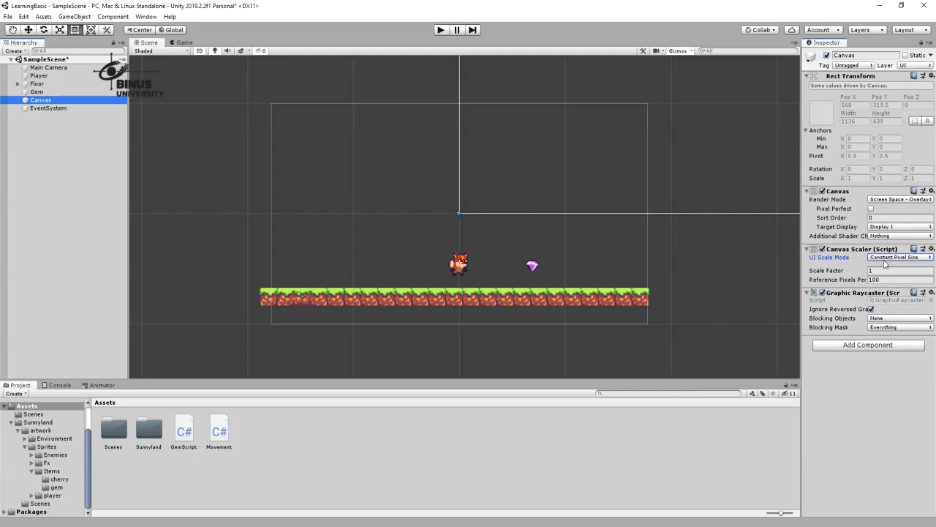
pyautogui.click(375, 178)
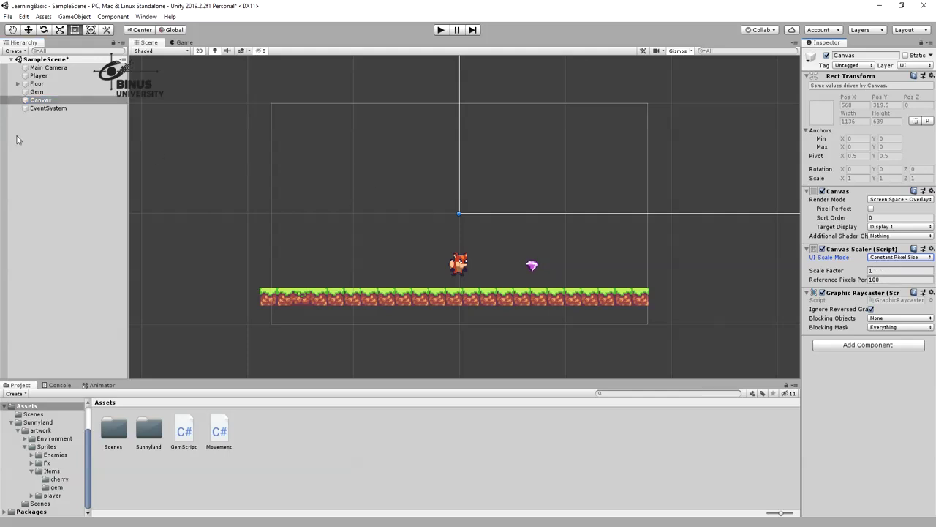
# Add a UI Button as a child of the Canvas.
pyautogui.click(58, 102)
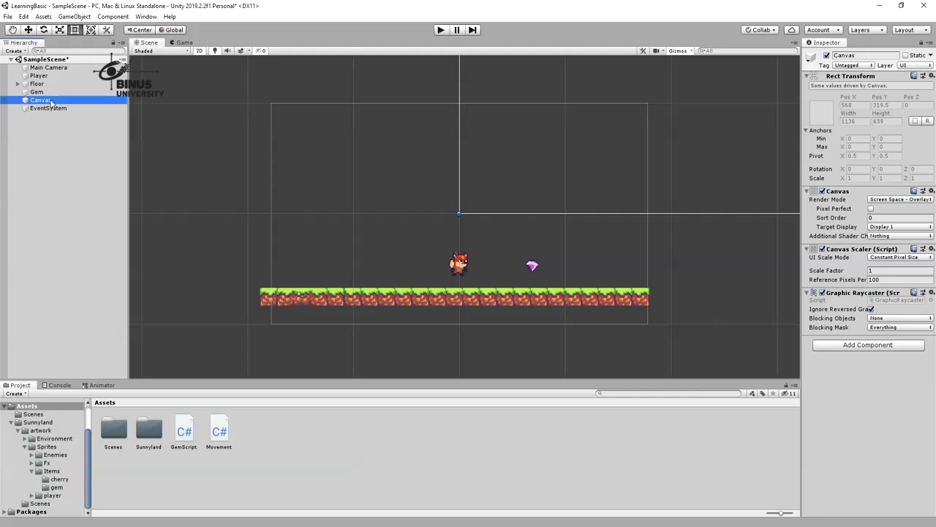
pyautogui.rightClick(52, 101)
pyautogui.moveTo(89, 276)
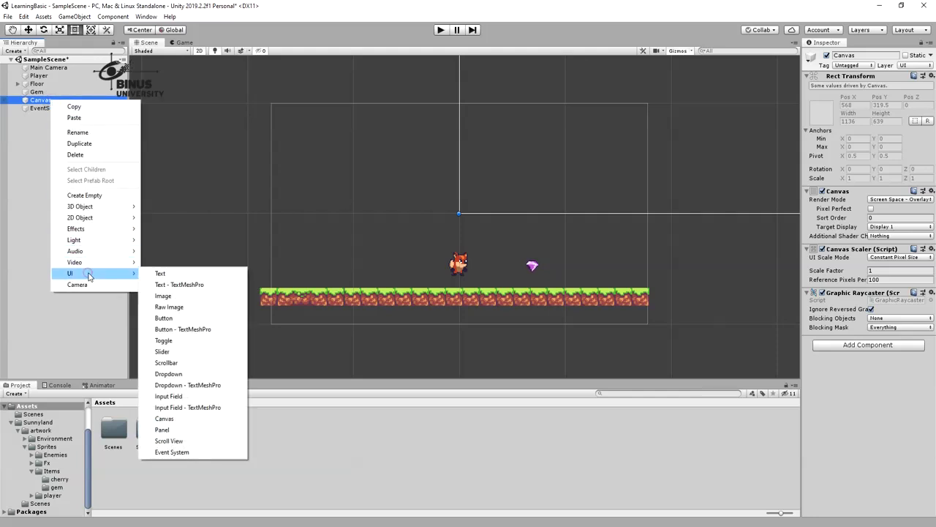
pyautogui.click(183, 319)
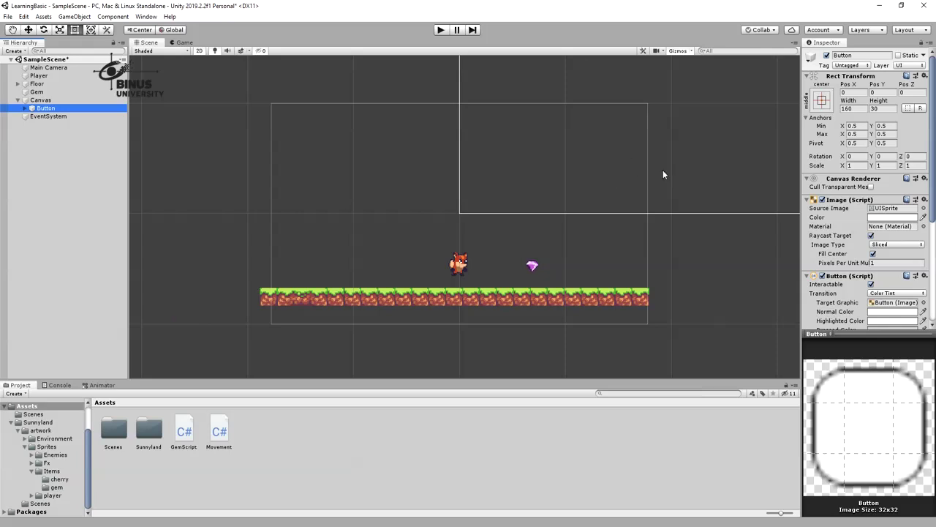
# Move the button from the middle of the Canvas to just inside its upper-left corner.
pyautogui.moveTo(664, 174); pyautogui.dragTo(493, 220, button='middle')
pyautogui.scroll(-5, 507, 220)
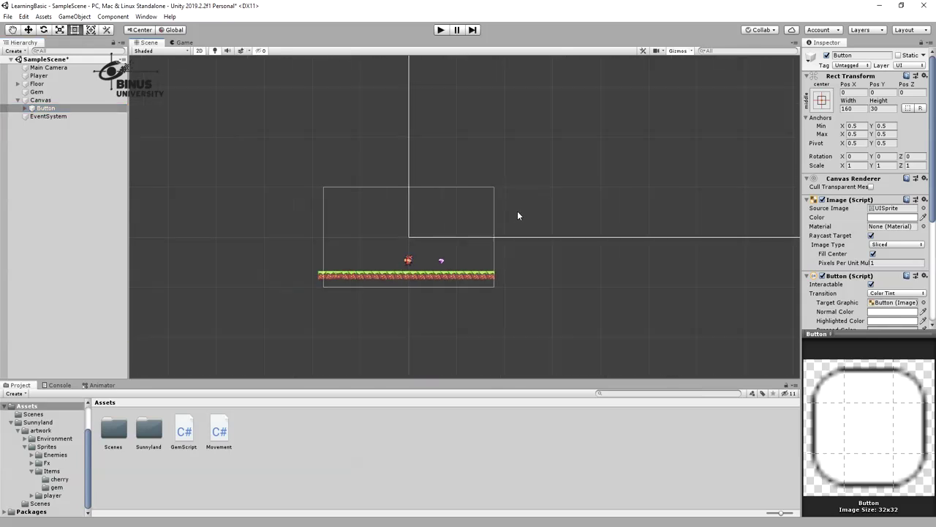
pyautogui.click(94, 109)
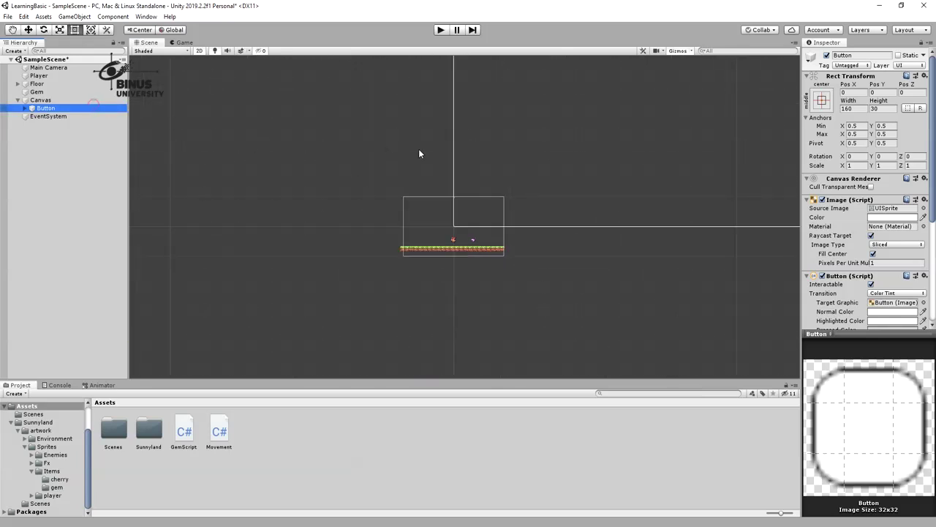
pyautogui.press('f')
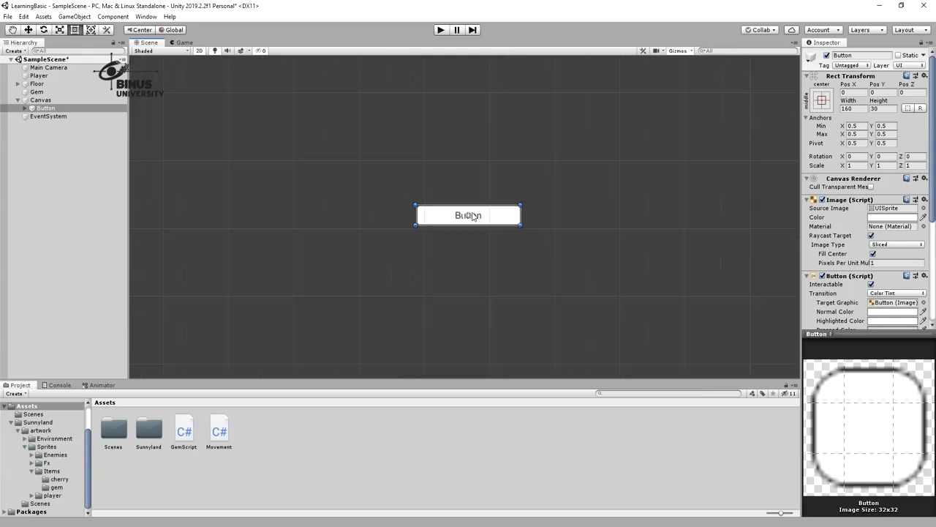
pyautogui.scroll(-4, 472, 216)
pyautogui.moveTo(445, 234); pyautogui.dragTo(454, 237, button='middle')
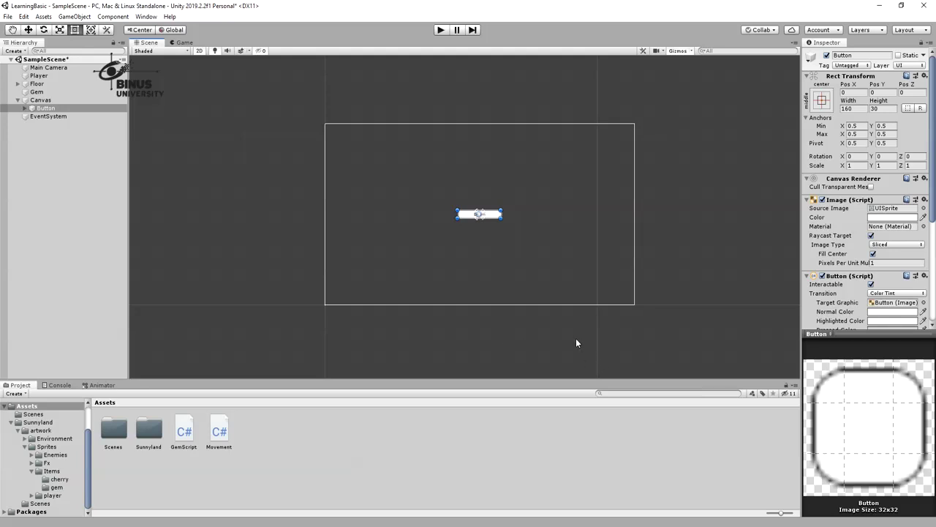
pyautogui.moveTo(465, 214); pyautogui.dragTo(344, 137)
# Save the scene and play-test how the button behaves when the Game view is narrowed, ending play mode.
pyautogui.click(51, 101)
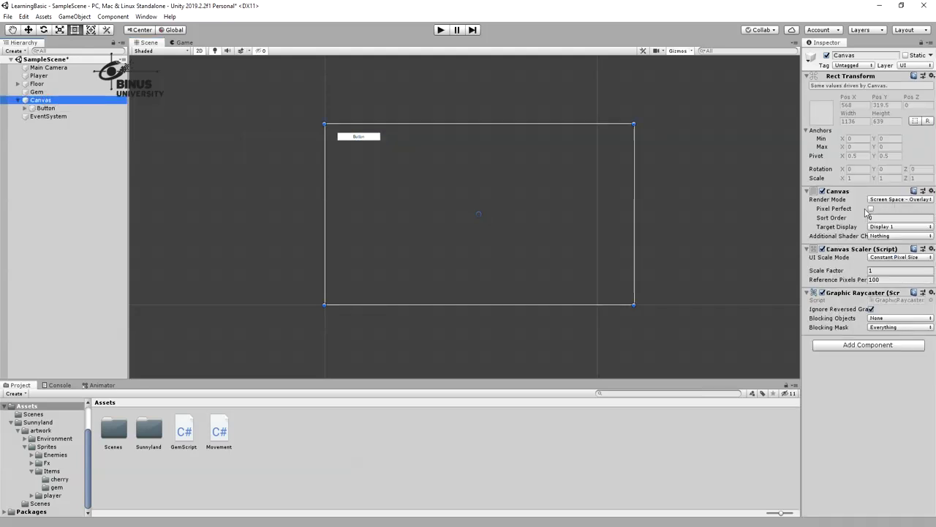
pyautogui.hotkey('ctrl', 's')
pyautogui.click(441, 30)
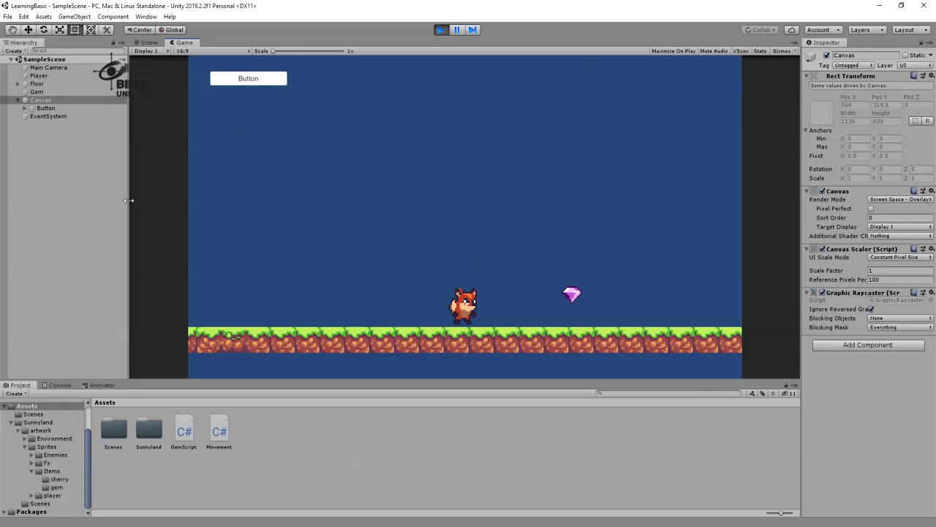
pyautogui.moveTo(129, 199); pyautogui.dragTo(323, 207)
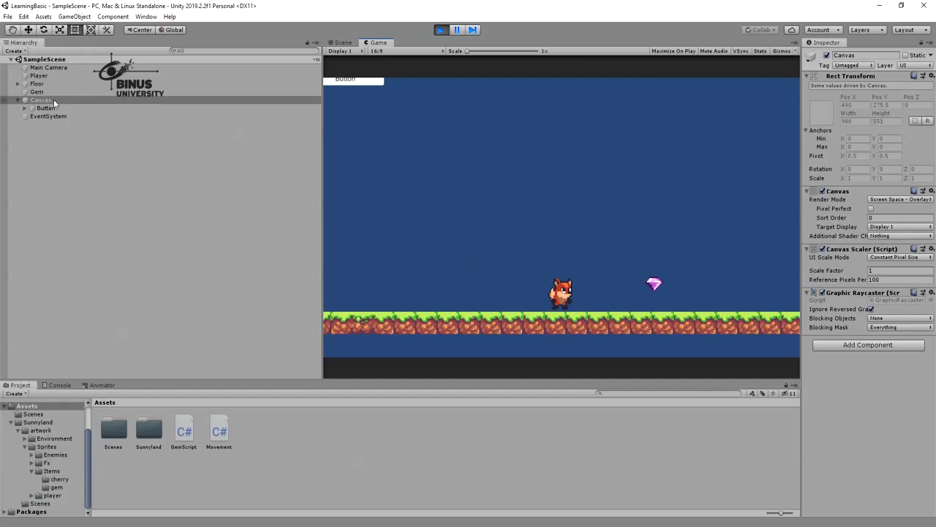
pyautogui.click(436, 29)
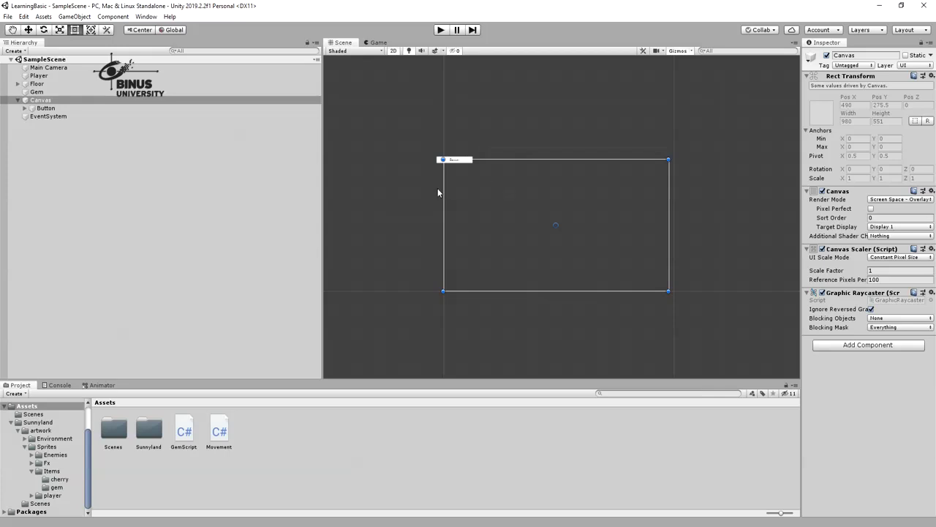
# Widen the viewport again and check the button's placement in the Game view before returning to the Scene view.
pyautogui.moveTo(324, 117); pyautogui.dragTo(154, 120)
pyautogui.click(208, 42)
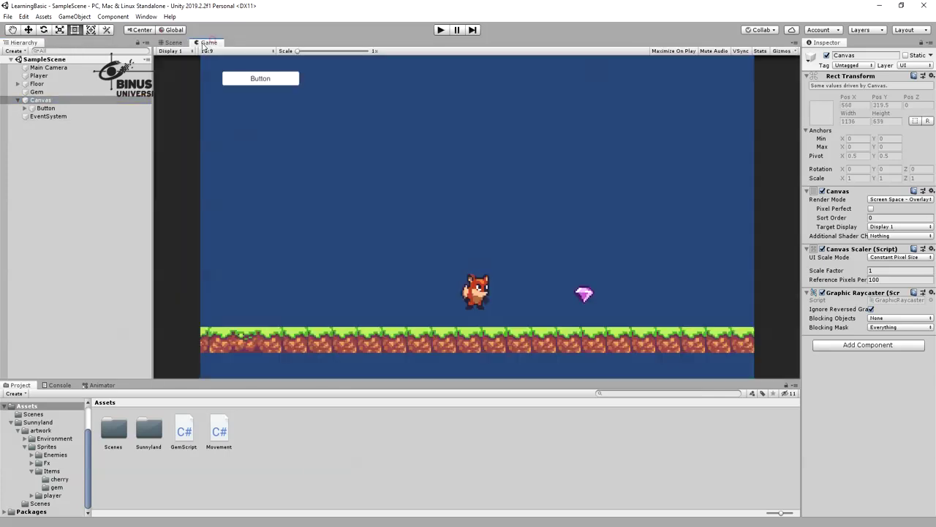
pyautogui.click(173, 42)
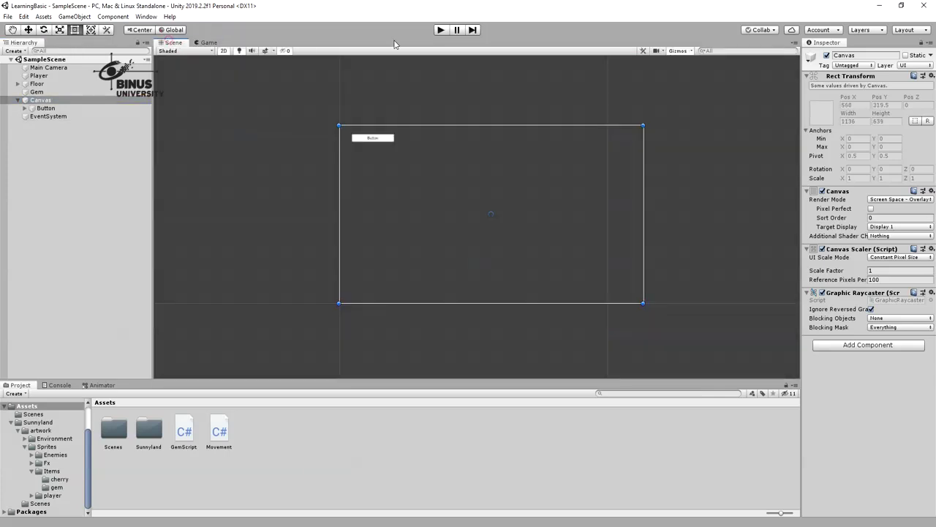
# Set the Canvas Scaler's UI Scale Mode to Scale With Screen Size.
pyautogui.click(58, 100)
pyautogui.click(45, 108)
pyautogui.click(59, 100)
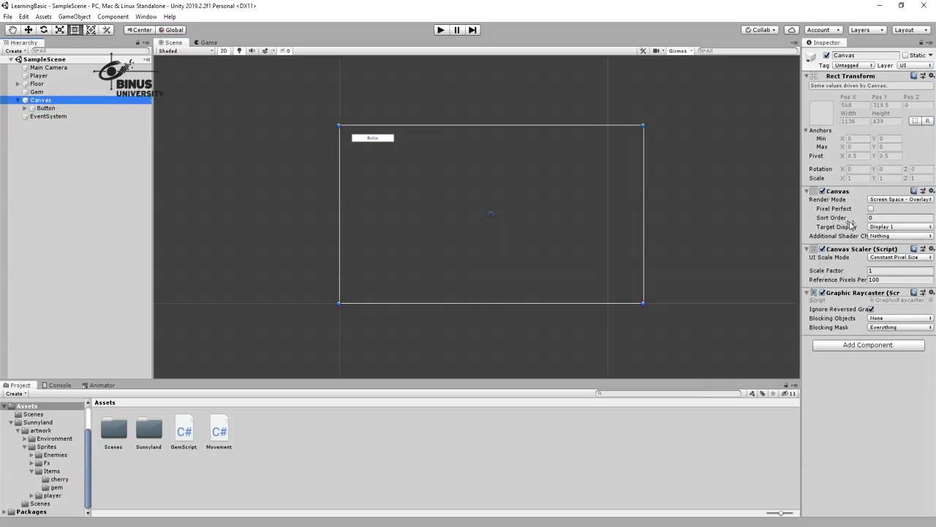
pyautogui.click(883, 259)
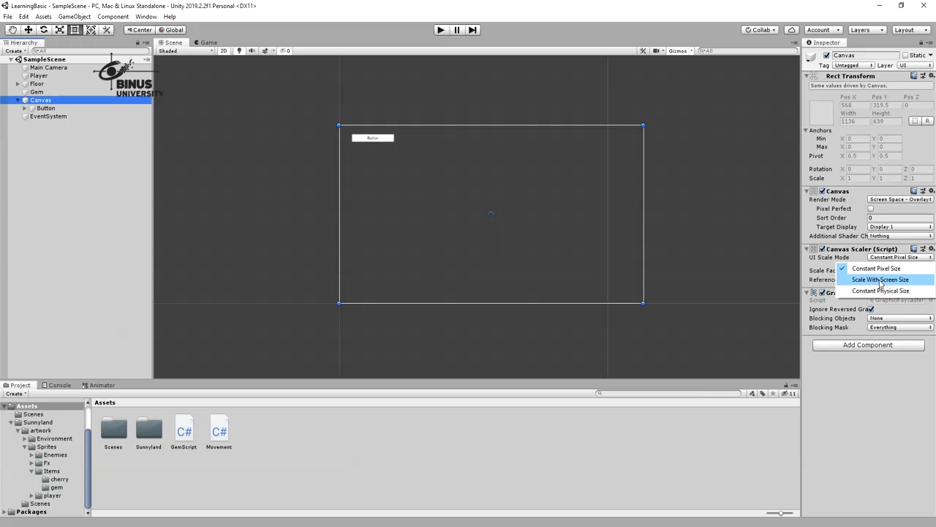
pyautogui.click(886, 280)
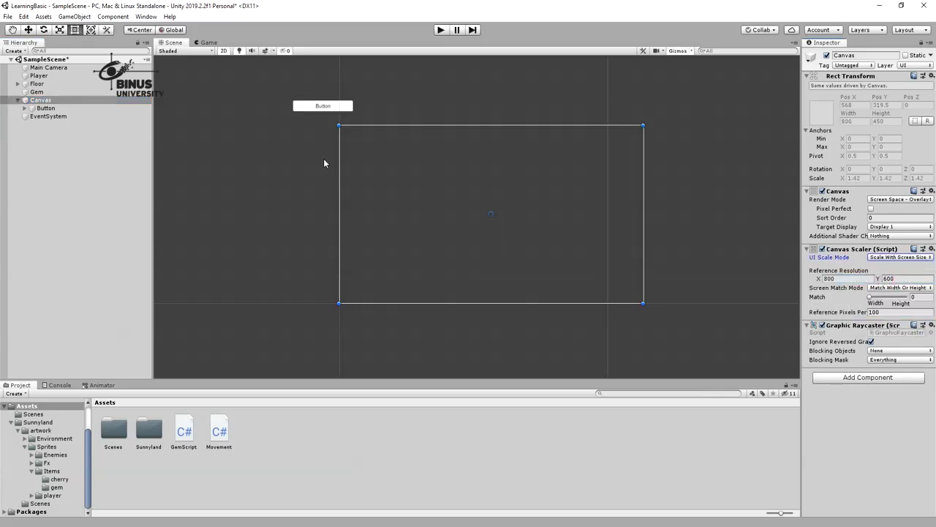
# Move the button back inside the Canvas, near its upper-left corner at about X -293, Y 183.
pyautogui.moveTo(334, 109); pyautogui.dragTo(402, 143)
pyautogui.click(322, 107)
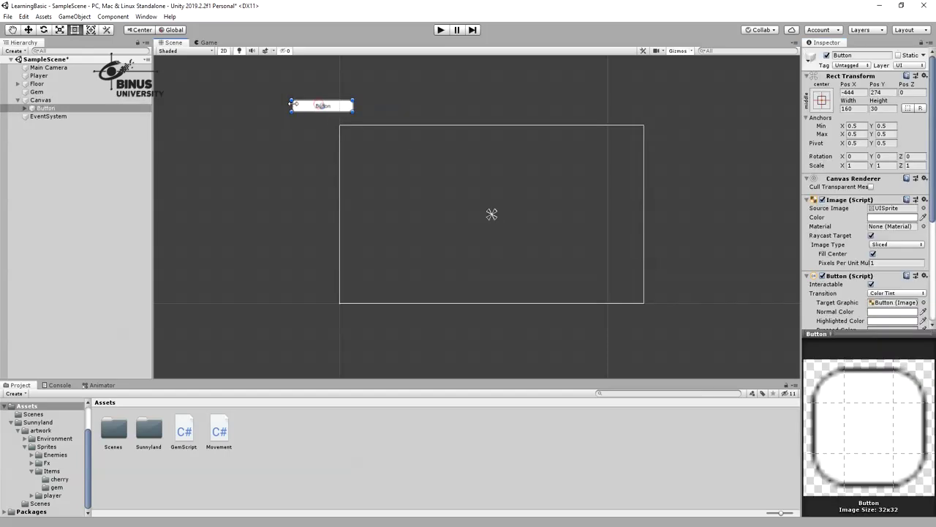
pyautogui.moveTo(310, 112); pyautogui.dragTo(360, 144)
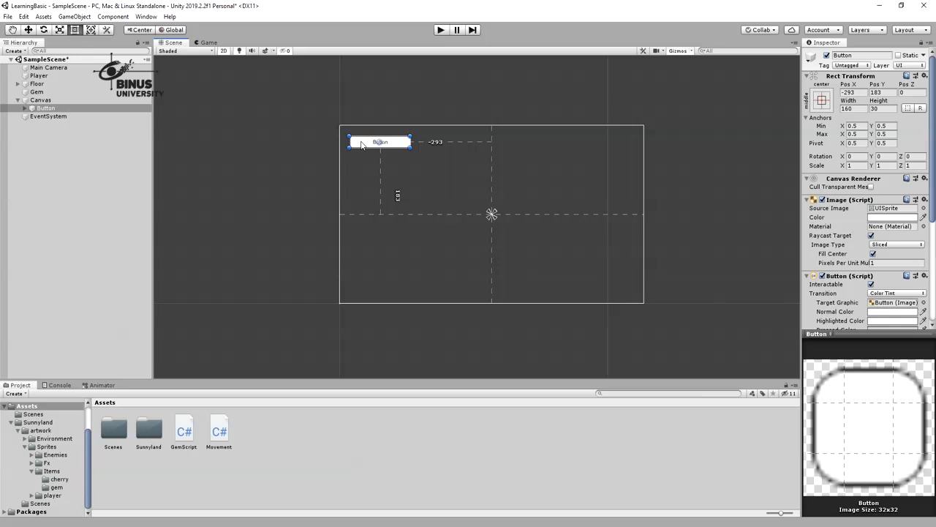
# Set the Canvas Scaler's reference resolution to 1920 by 1080 and check the button's placement.
pyautogui.click(89, 100)
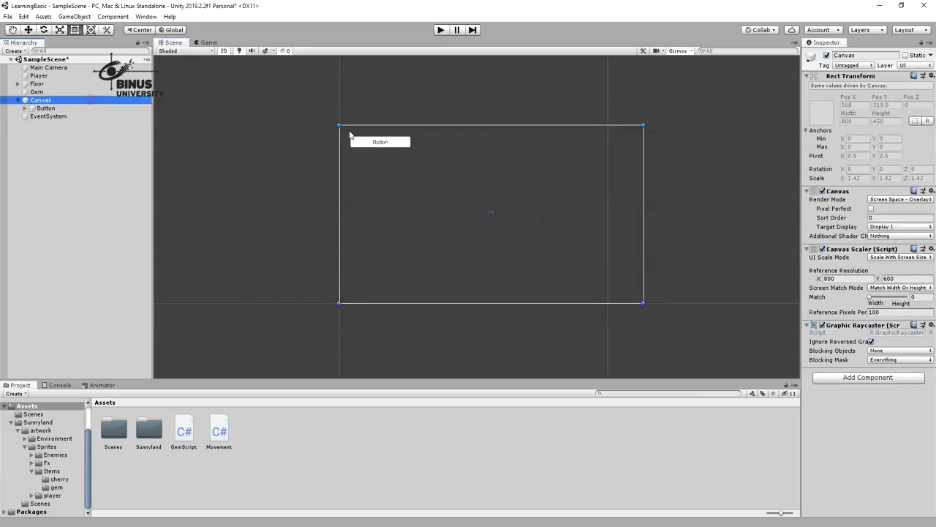
pyautogui.click(845, 278)
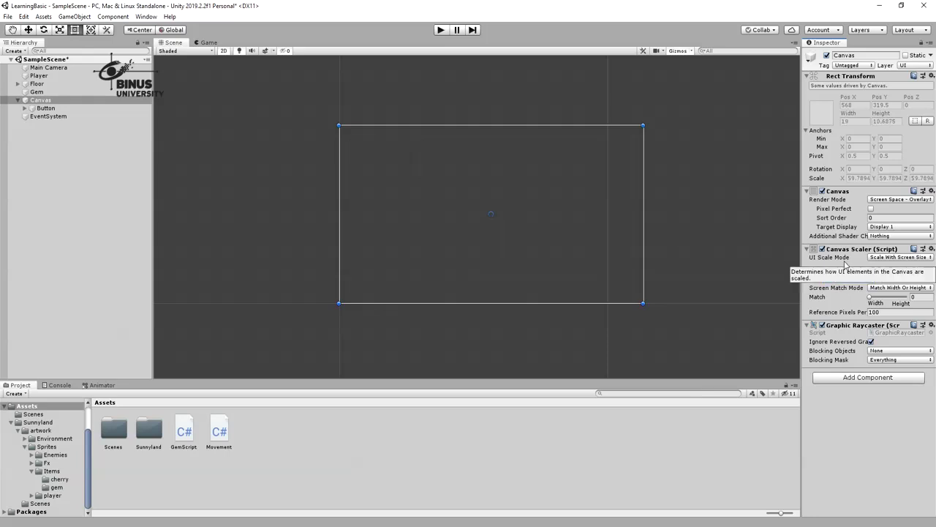
pyautogui.write('1920')
pyautogui.click(901, 278)
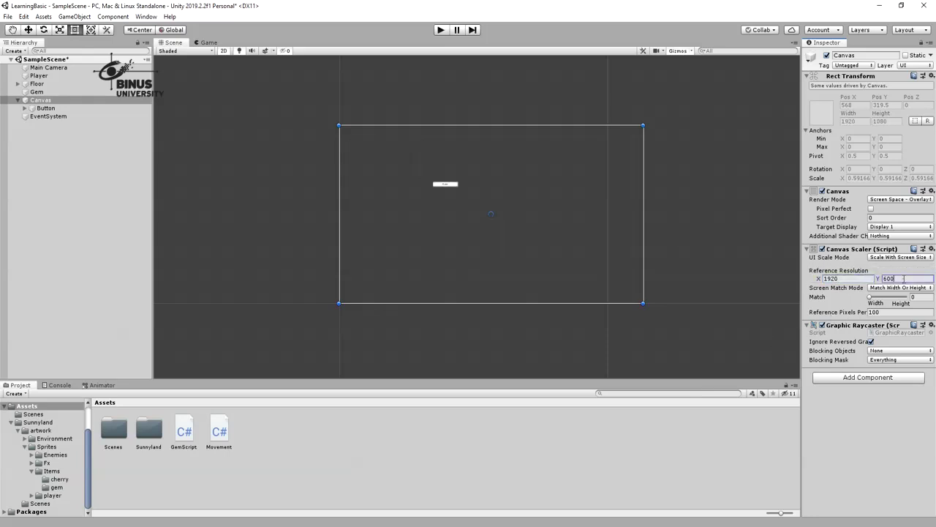
pyautogui.write('108')
pyautogui.press('Return')
pyautogui.click(102, 109)
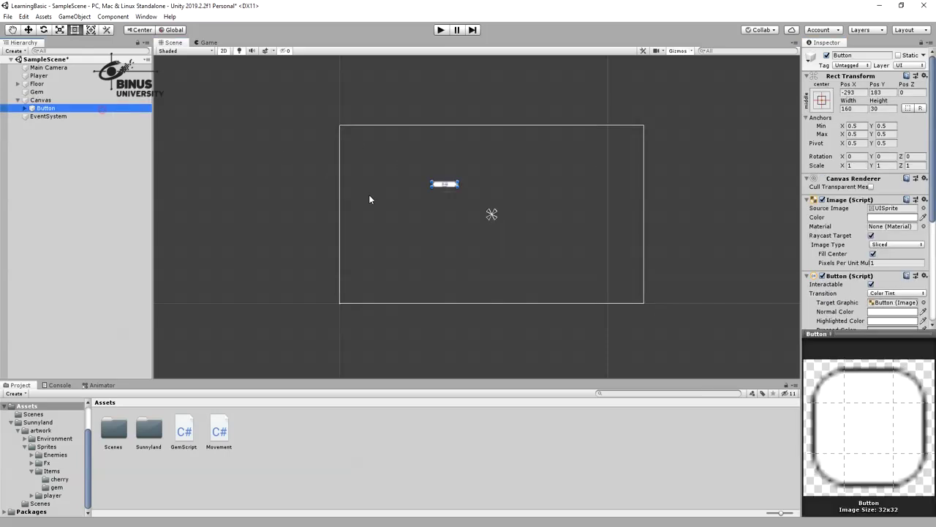
# Return the Canvas Scaler's reference resolution to 800 by 600.
pyautogui.click(126, 100)
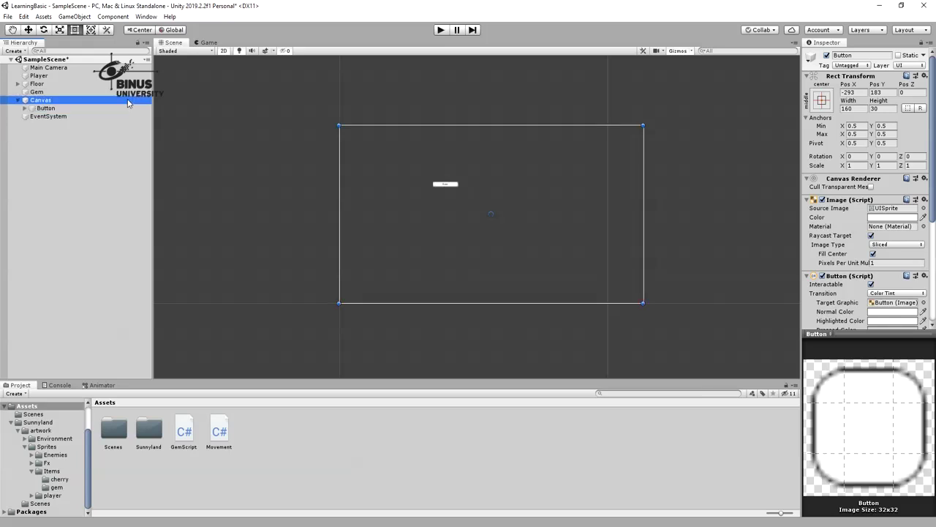
pyautogui.click(834, 279)
pyautogui.write('800')
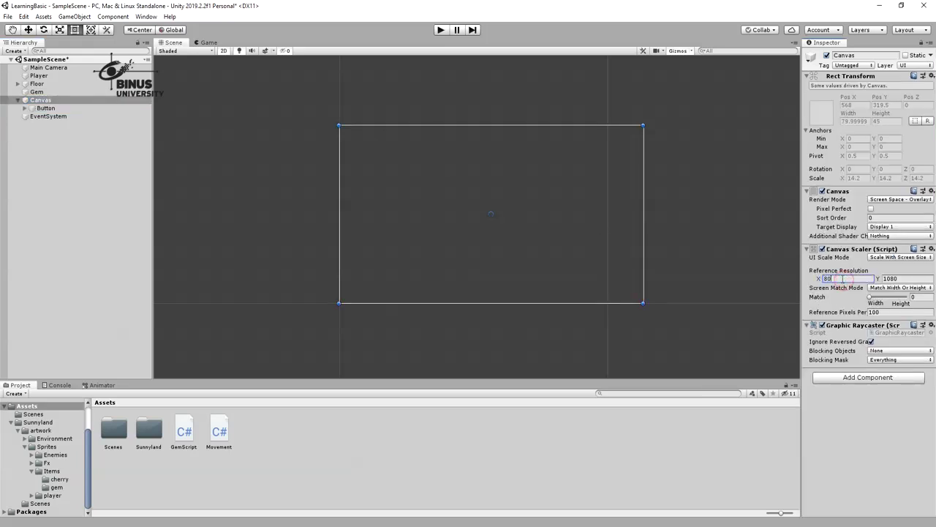
pyautogui.press('Tab')
pyautogui.write('6')
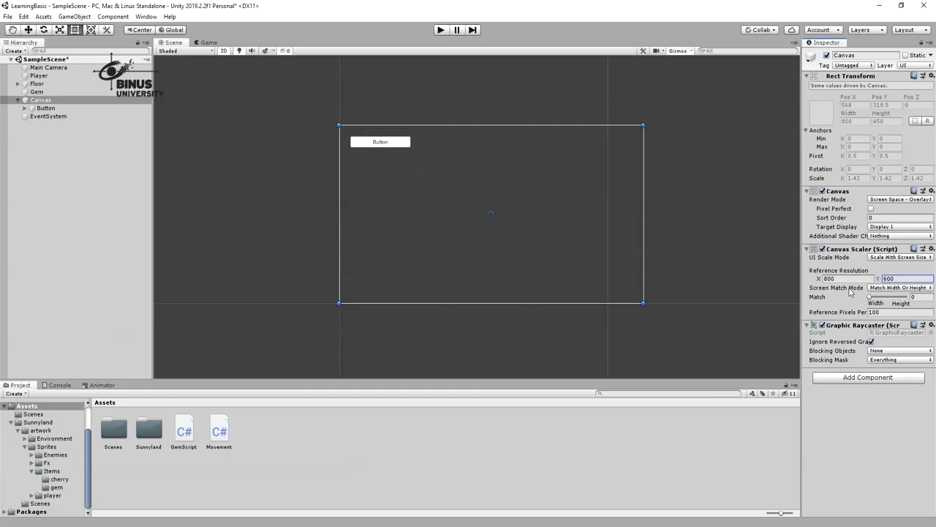
# Review the Screen Match Mode choices and the Match slider, keeping Match Width Or Height with Match fully at Width.
pyautogui.click(892, 289)
pyautogui.click(891, 288)
pyautogui.click(896, 288)
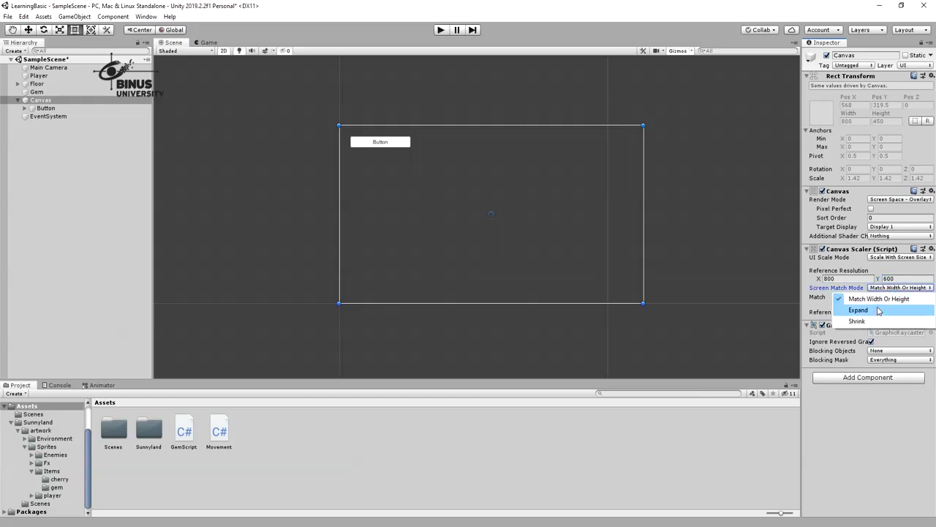
pyautogui.click(893, 290)
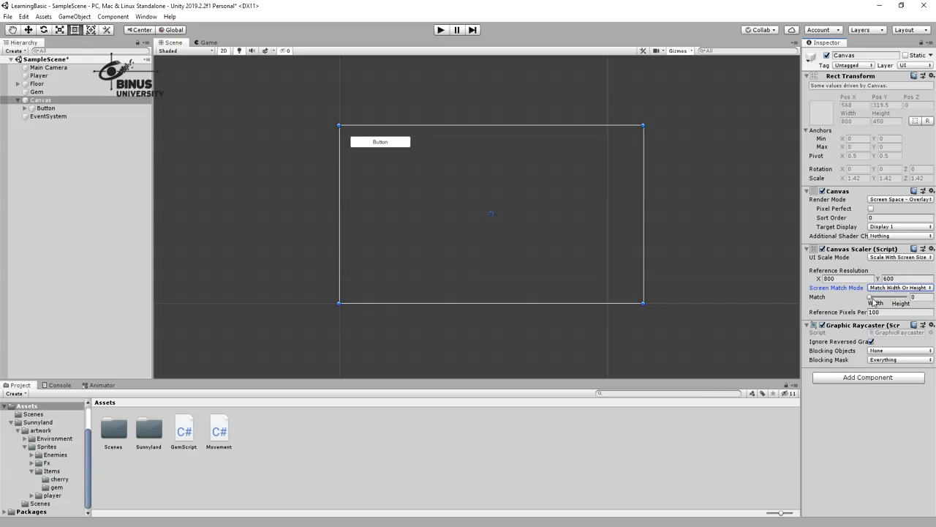
pyautogui.moveTo(872, 299); pyautogui.dragTo(853, 300)
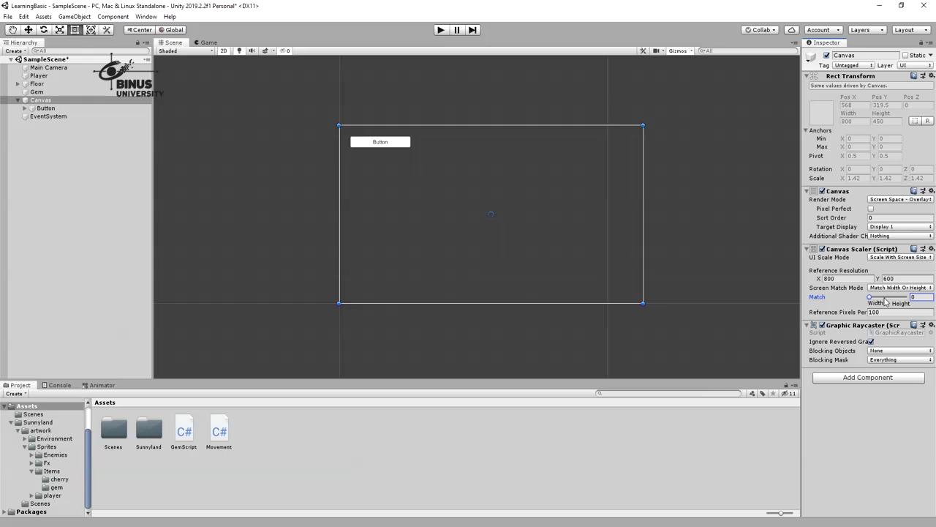
pyautogui.moveTo(869, 298)
pyautogui.mouseDown()
pyautogui.moveTo(914, 300)
pyautogui.moveTo(868, 299)
pyautogui.mouseUp()
# Play-test how the button scales when the Game view is narrowed and widened, ending play mode.
pyautogui.click(440, 31)
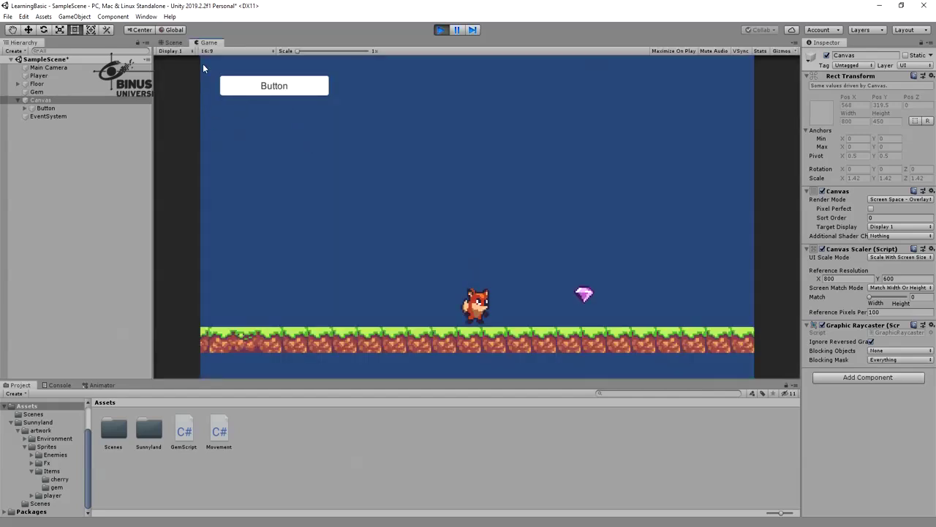
pyautogui.moveTo(156, 126); pyautogui.dragTo(448, 139)
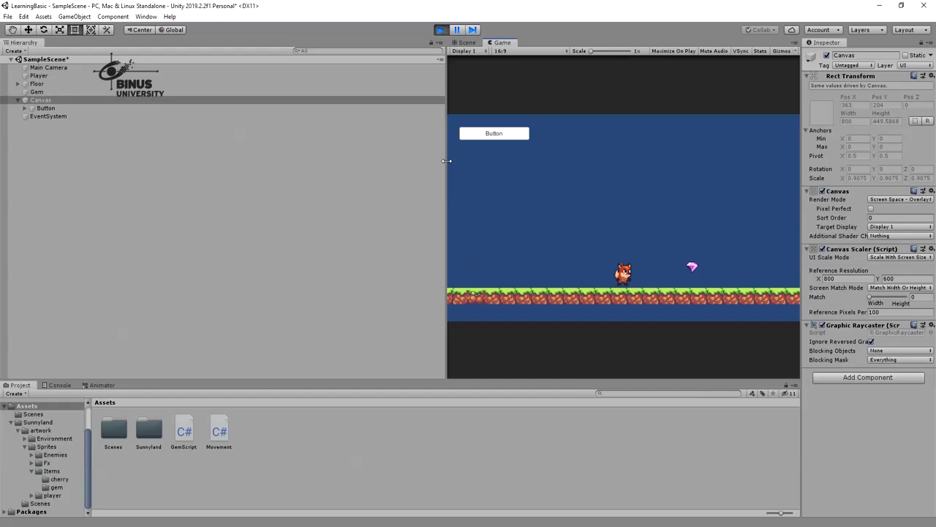
pyautogui.moveTo(446, 160); pyautogui.dragTo(117, 150)
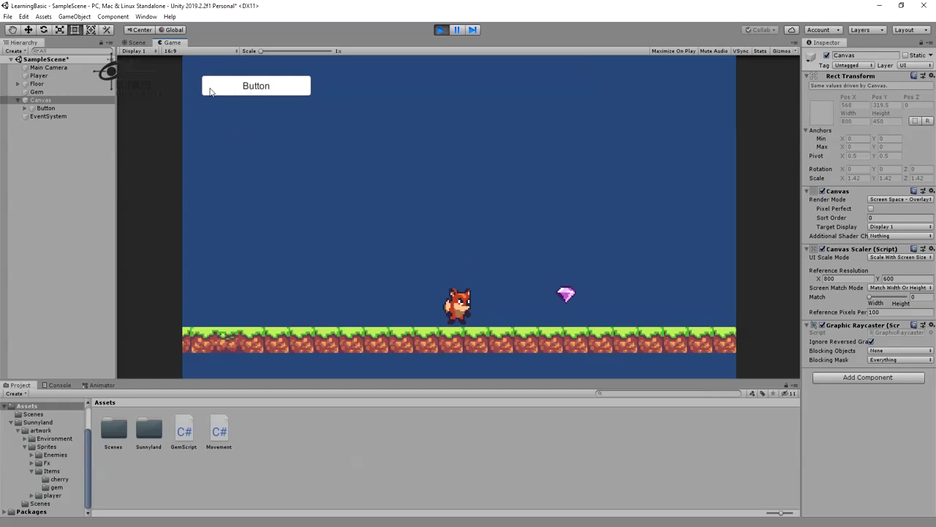
pyautogui.click(444, 29)
pyautogui.click(61, 100)
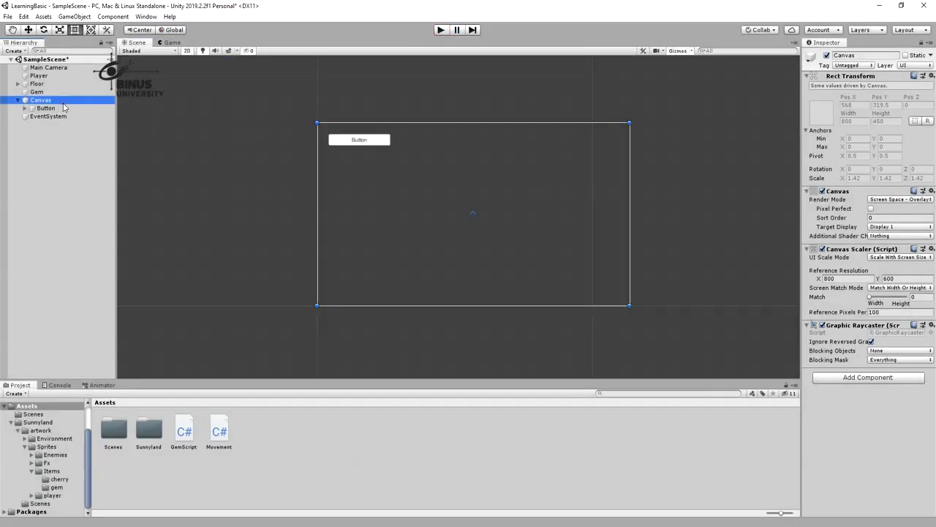
pyautogui.click(51, 108)
pyautogui.click(62, 101)
pyautogui.click(39, 140)
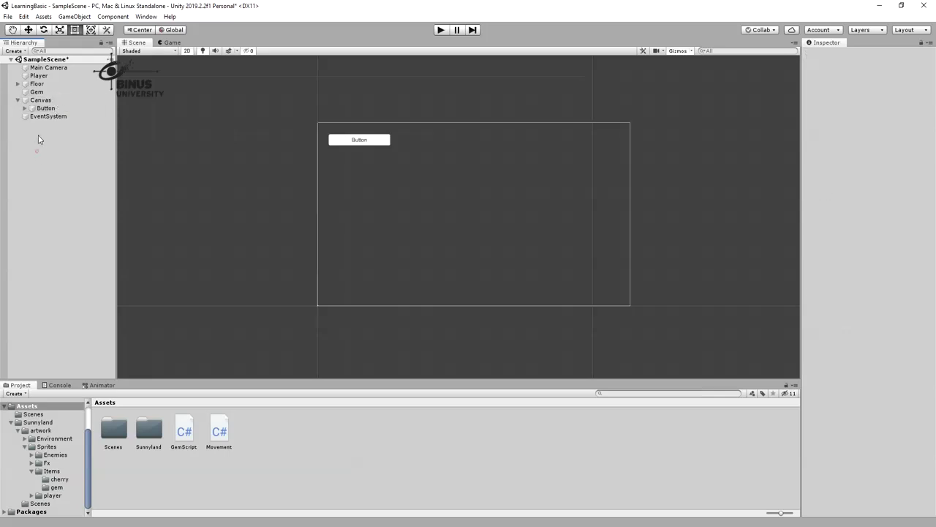
# Add a UI Panel to the Canvas, shrink it to about half the Canvas's width and place it beside the button.
pyautogui.rightClick(42, 100)
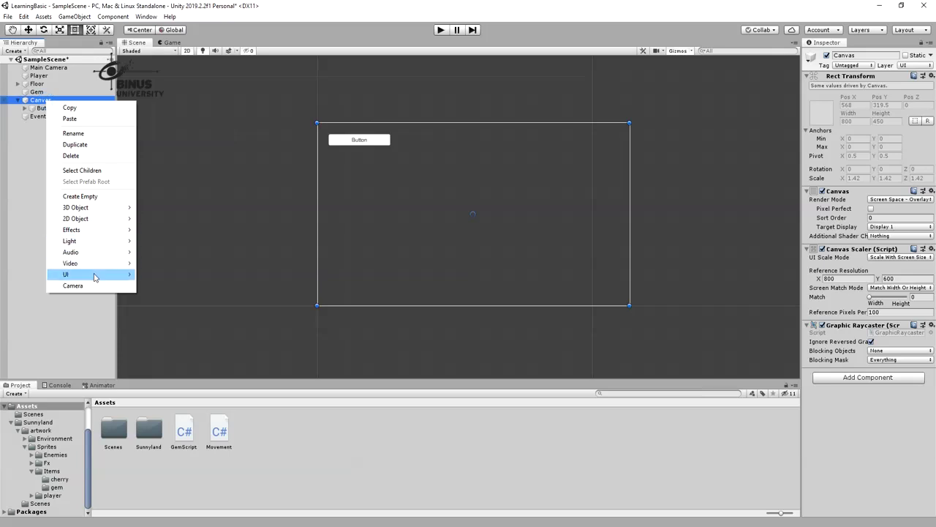
pyautogui.moveTo(94, 276)
pyautogui.click(159, 432)
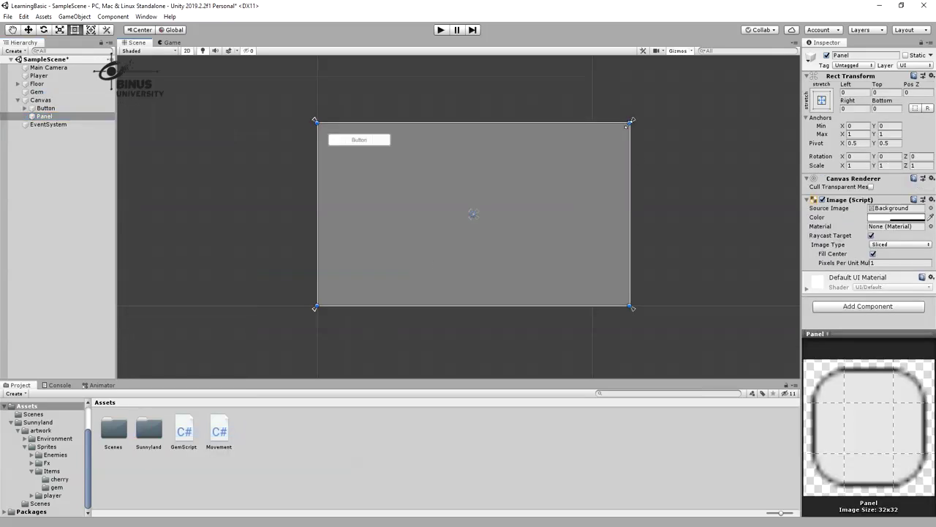
pyautogui.moveTo(630, 122); pyautogui.dragTo(478, 192)
pyautogui.moveTo(451, 226); pyautogui.dragTo(555, 180)
# Make the button a child of the Panel and move it inside the Panel's upper-left area.
pyautogui.click(45, 109)
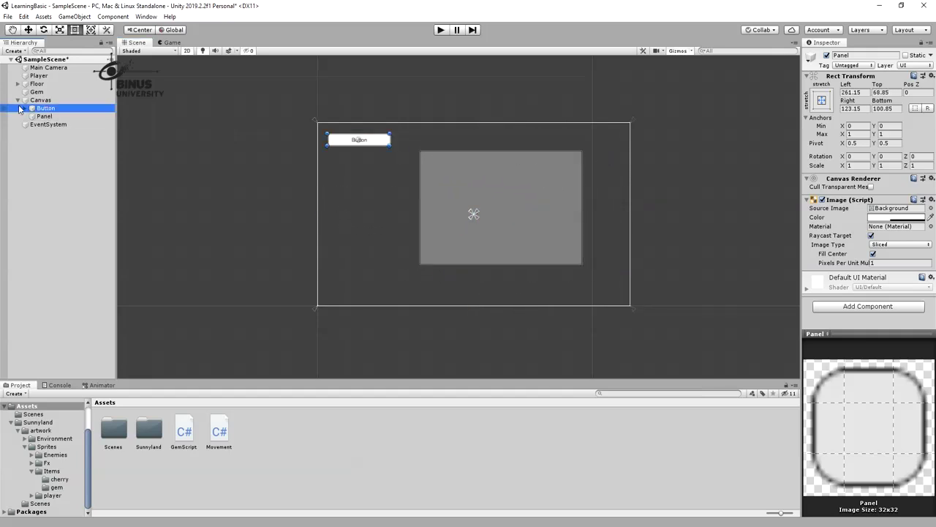
pyautogui.moveTo(46, 109)
pyautogui.mouseDown()
pyautogui.moveTo(52, 126)
pyautogui.moveTo(47, 118)
pyautogui.mouseUp()
pyautogui.moveTo(378, 139); pyautogui.dragTo(484, 176)
# Move the Panel with its child button to the Canvas's upper-left corner and save the scene.
pyautogui.click(44, 108)
pyautogui.moveTo(465, 218); pyautogui.dragTo(404, 209)
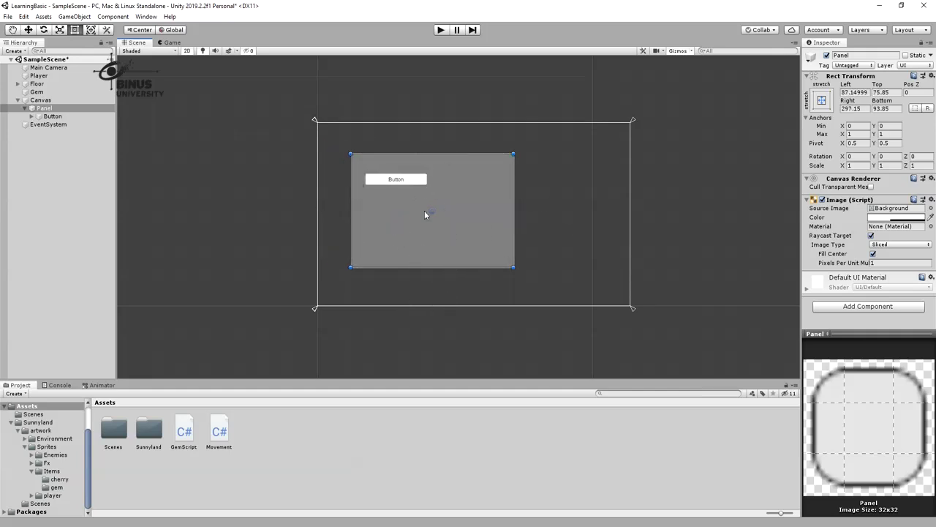
pyautogui.moveTo(425, 214); pyautogui.dragTo(412, 242)
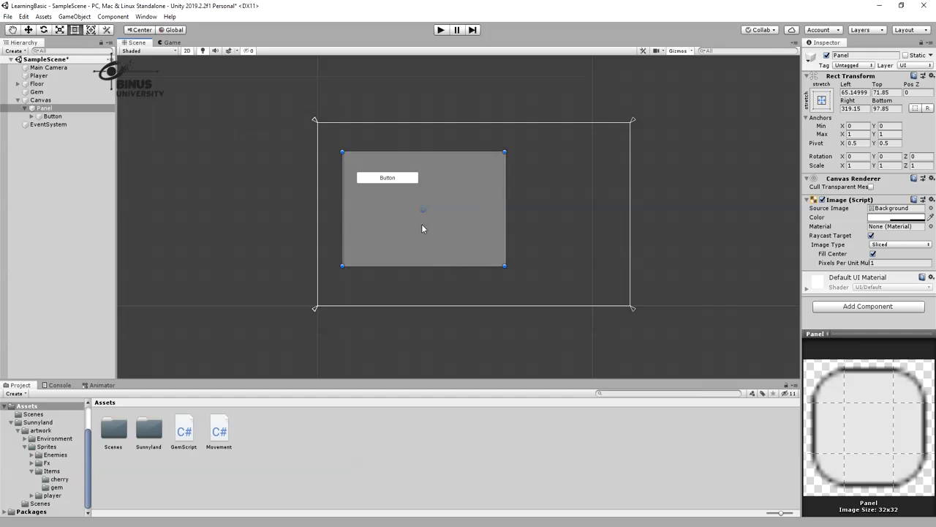
pyautogui.hotkey('ctrl', 'z')
# Add a UI Image as a child of the Canvas and place it over the Panel below the button, at X -165, Y 27.
pyautogui.click(53, 110)
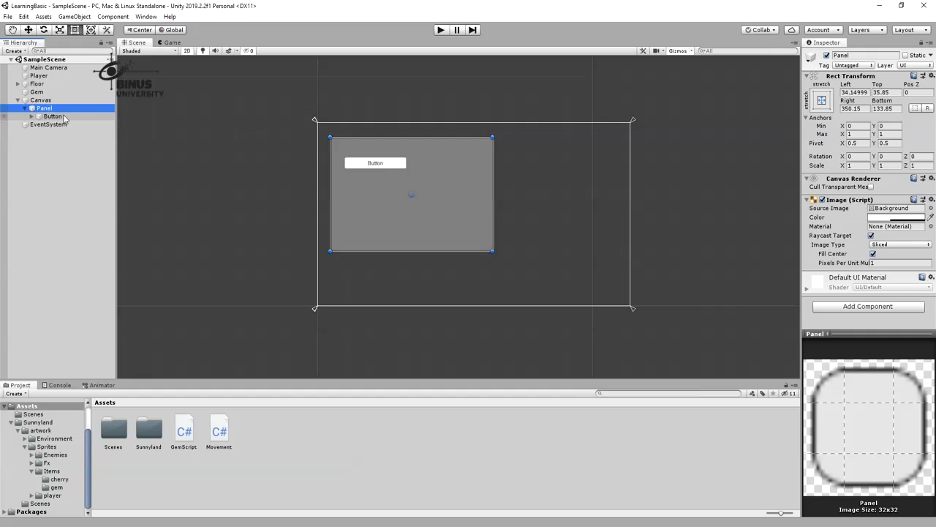
pyautogui.click(53, 117)
pyautogui.click(42, 99)
pyautogui.rightClick(58, 103)
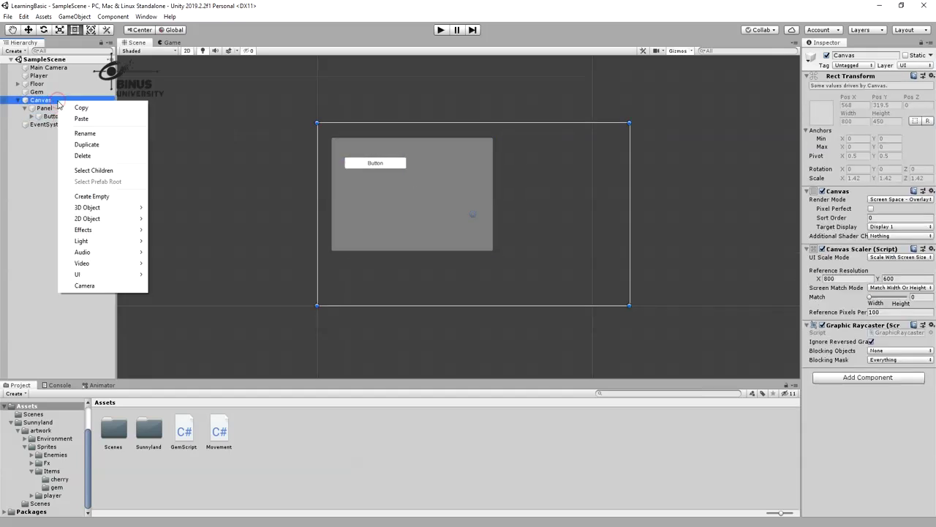
pyautogui.moveTo(97, 274)
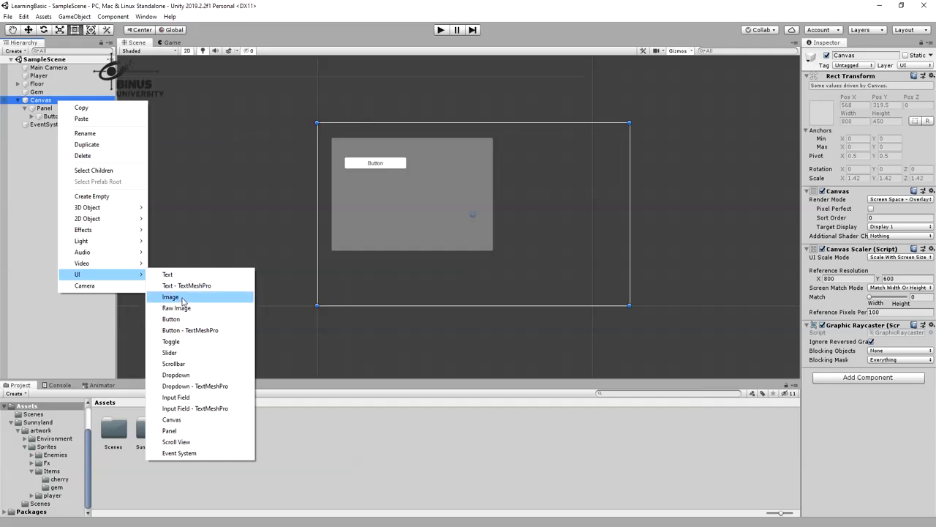
pyautogui.click(183, 300)
pyautogui.moveTo(469, 229); pyautogui.dragTo(405, 218)
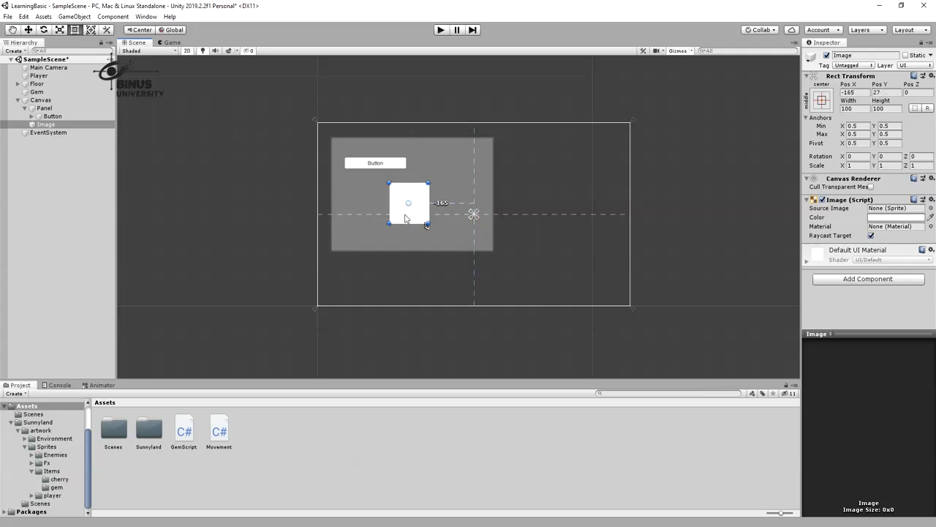
# Add a UI Raw Image as a child of the Canvas and place it just right of the Image, at X -34, Y 27.
pyautogui.rightClick(41, 100)
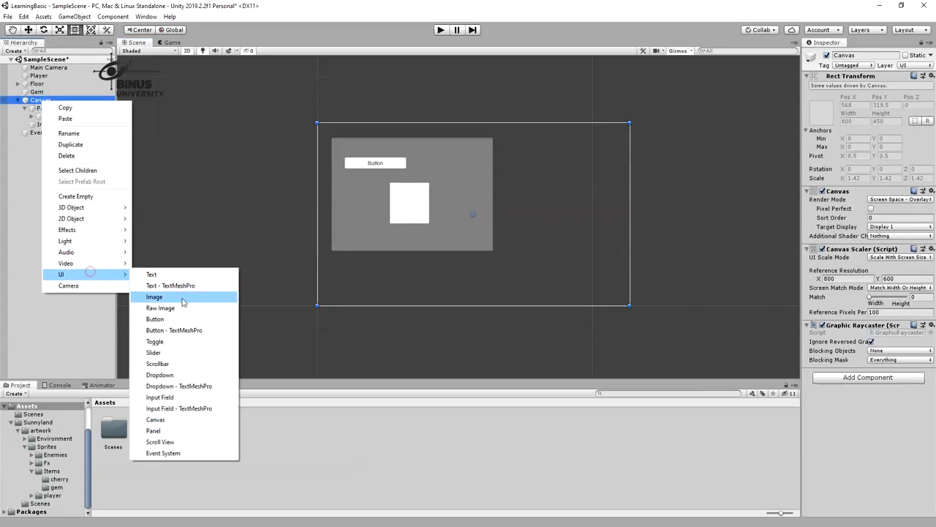
pyautogui.click(183, 309)
pyautogui.moveTo(479, 226); pyautogui.dragTo(462, 214)
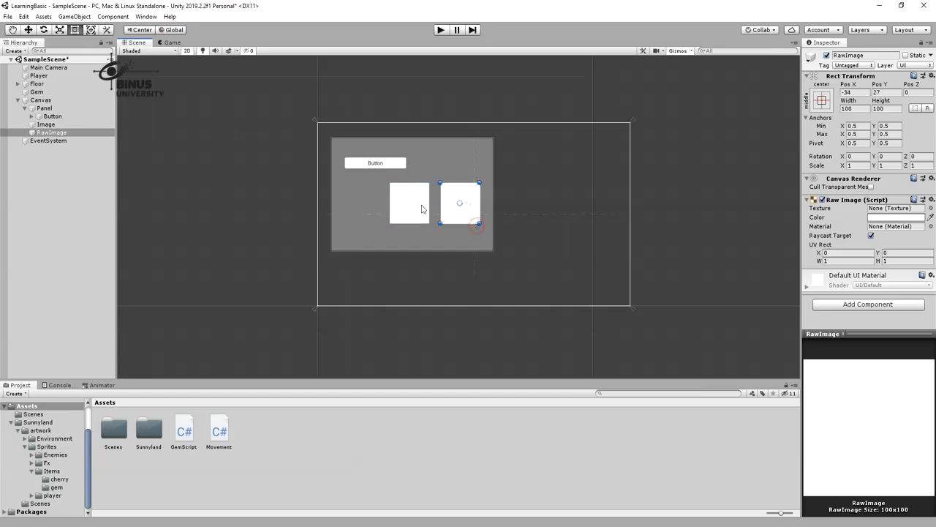
# Compare the Image's Source Image property with the Raw Image's Texture property.
pyautogui.click(402, 203)
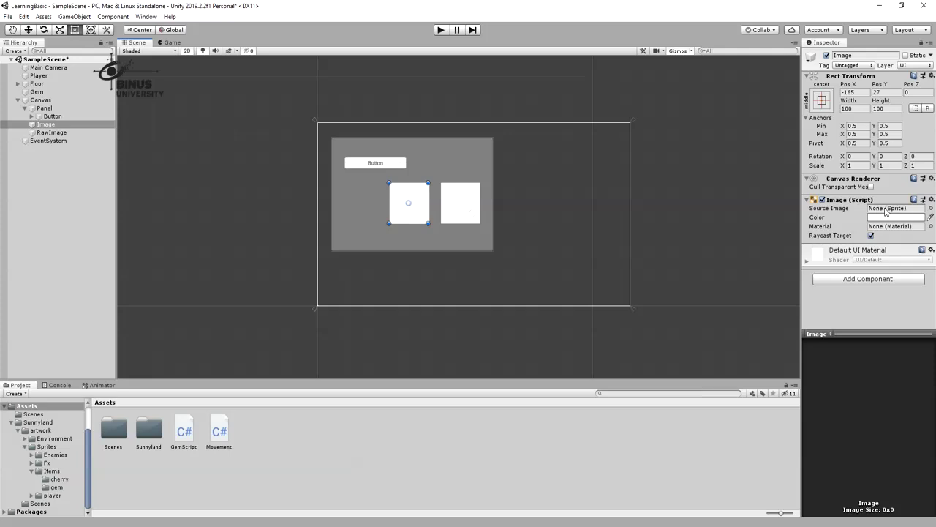
pyautogui.click(459, 209)
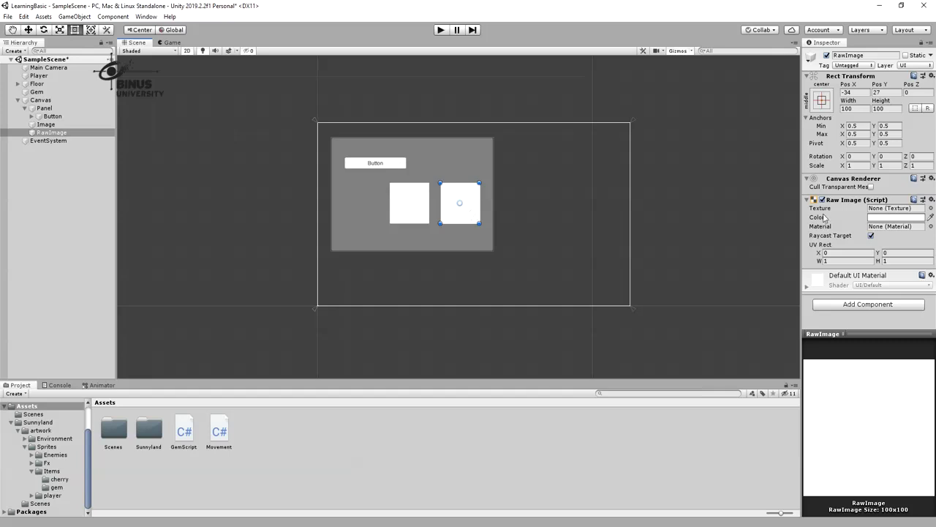
pyautogui.click(412, 209)
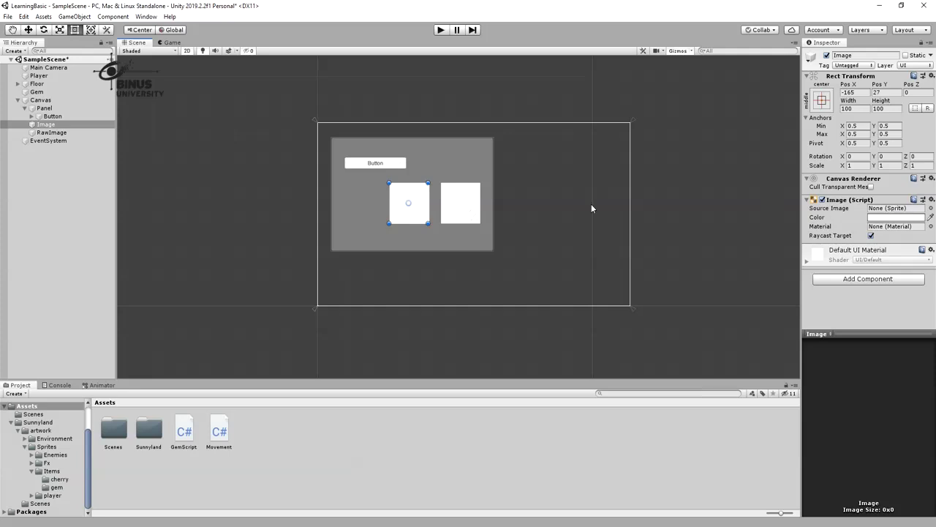
pyautogui.click(464, 221)
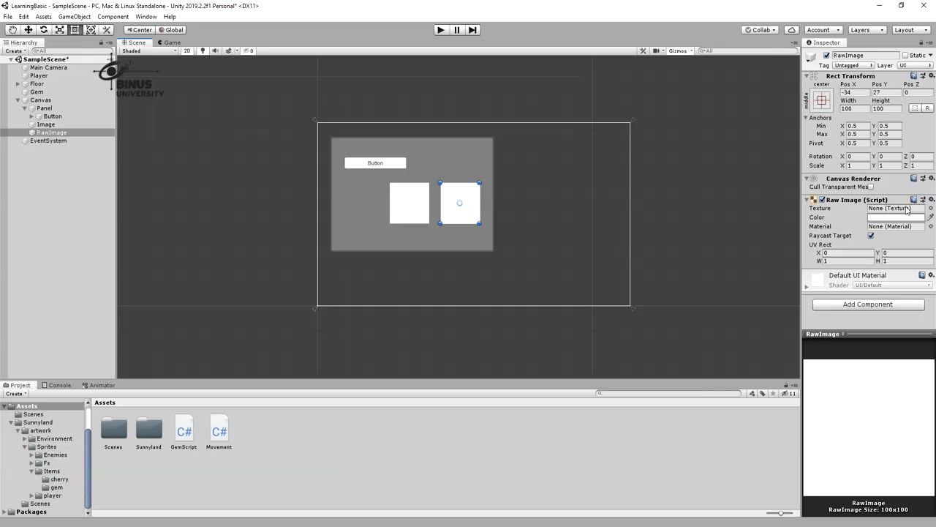
# Remove the Raw Image and the Image from the Canvas.
pyautogui.click(399, 222)
pyautogui.hotkey('ctrl', 'z')
pyautogui.hotkey('ctrl', 'z')
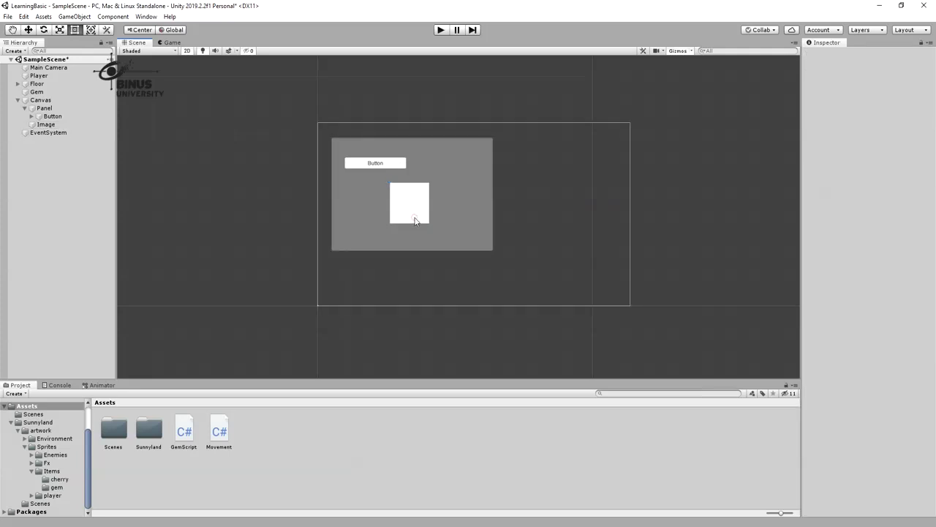
pyautogui.click(414, 221)
pyautogui.press('Delete')
# Add a UI Toggle as a child of the Canvas and delete it again.
pyautogui.click(45, 102)
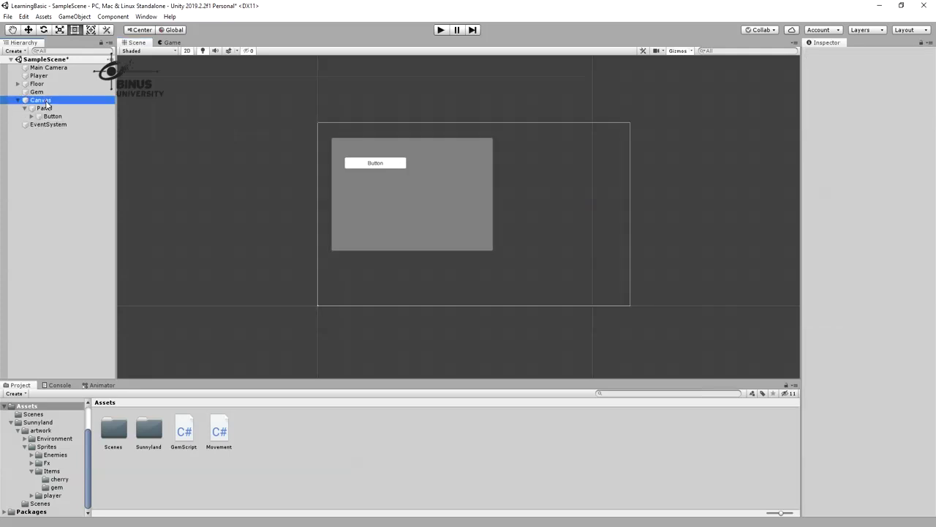
pyautogui.rightClick(44, 101)
pyautogui.moveTo(77, 273)
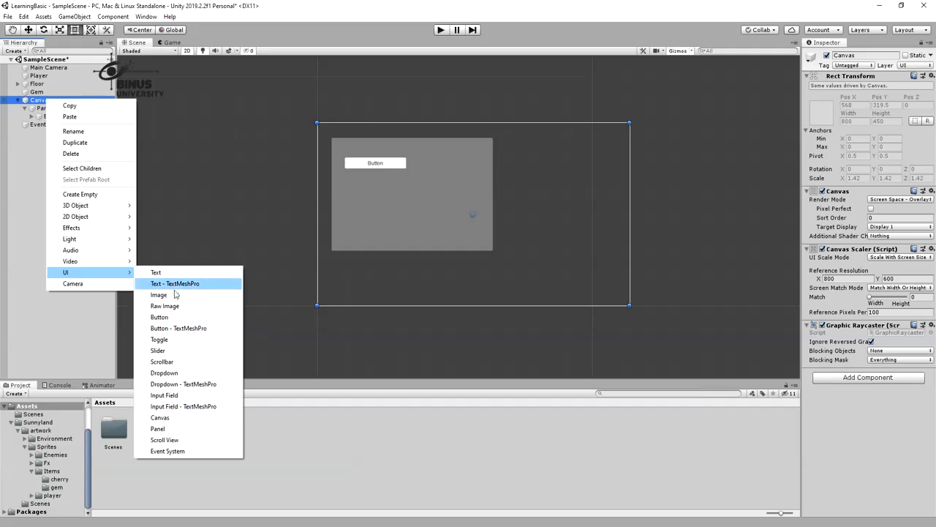
pyautogui.click(194, 342)
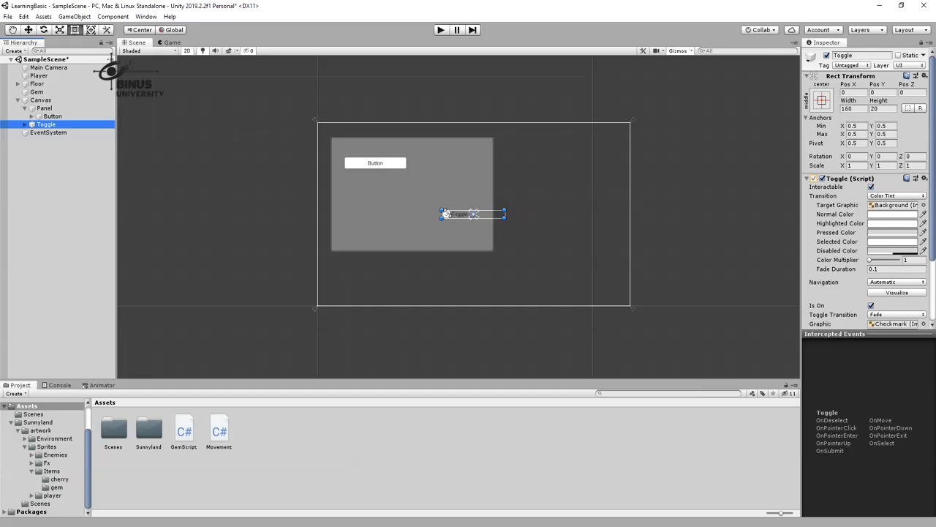
pyautogui.press('Delete')
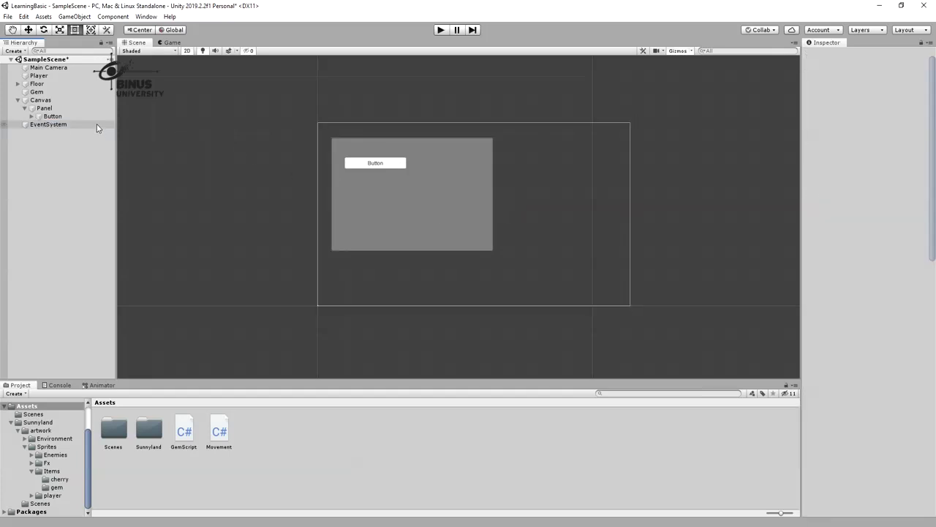
# Add a UI Slider as a child of the Canvas and delete it again.
pyautogui.rightClick(36, 101)
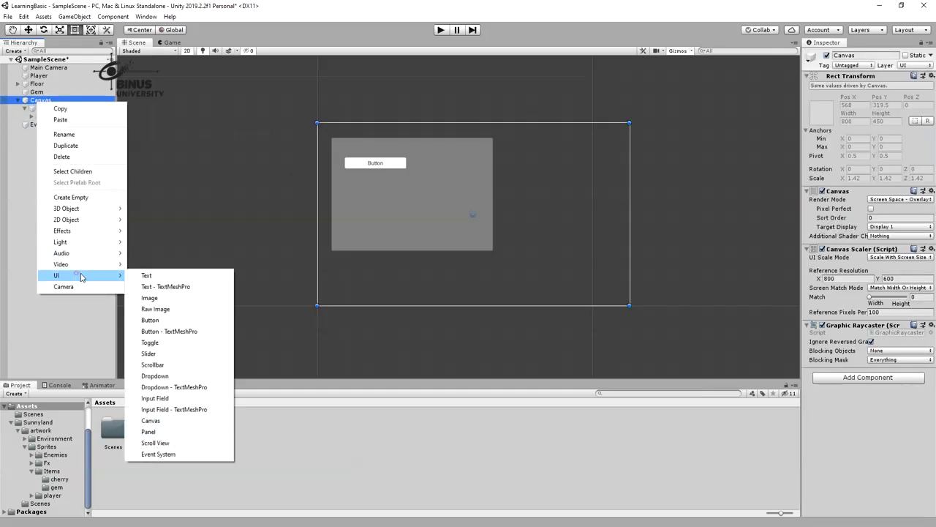
pyautogui.click(150, 353)
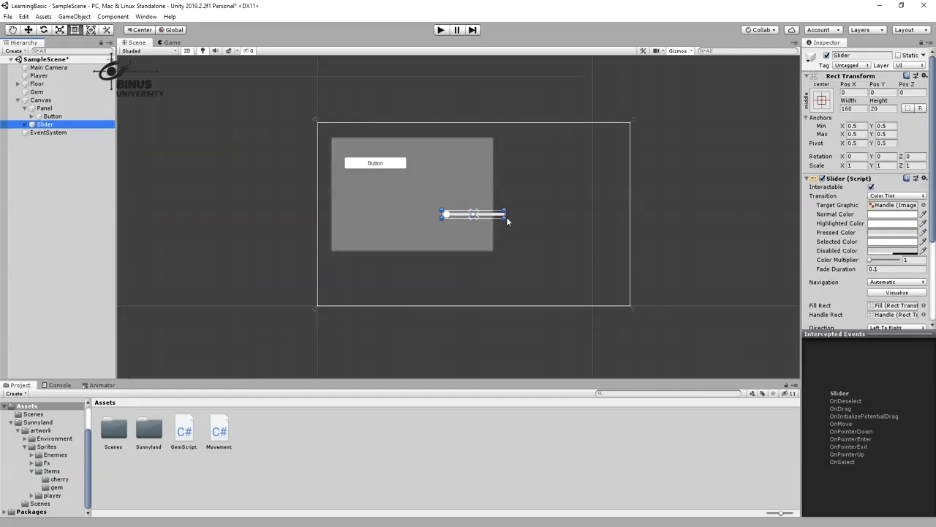
pyautogui.click(62, 102)
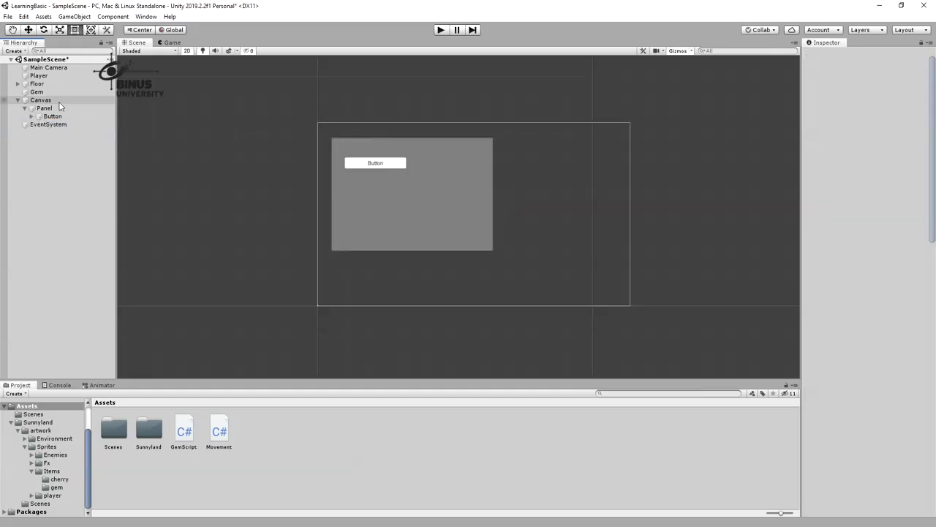
# Add a UI Dropdown as a child of the Canvas and place it over the Panel at X -66, Y 34.
pyautogui.rightClick(60, 102)
pyautogui.moveTo(101, 277)
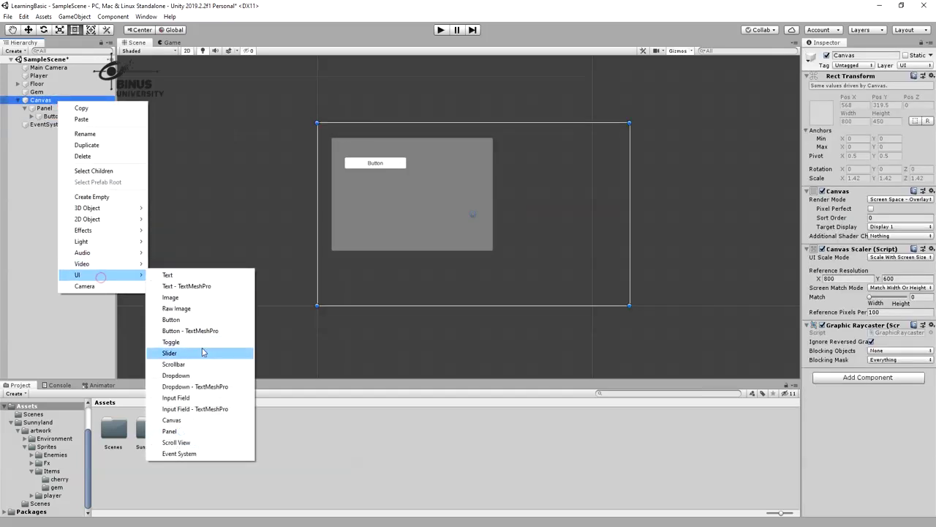
pyautogui.click(194, 378)
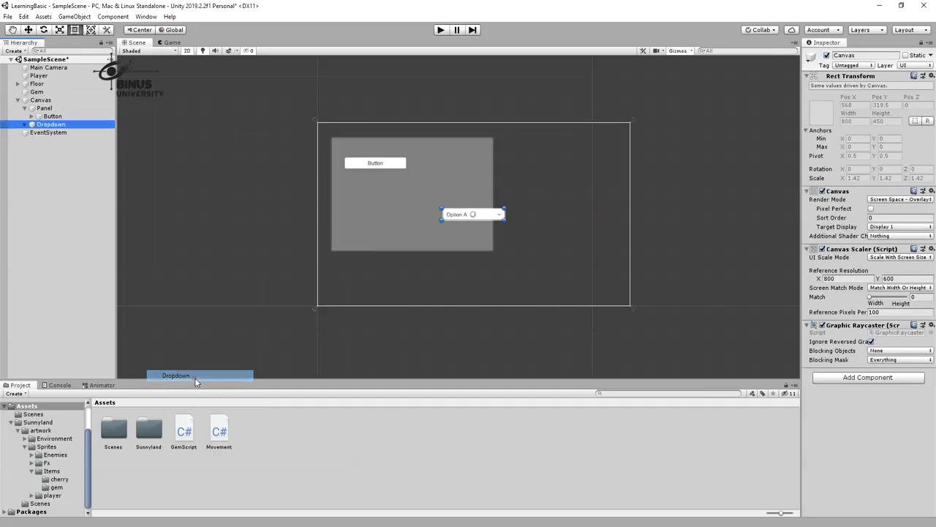
pyautogui.moveTo(500, 220); pyautogui.dragTo(472, 208)
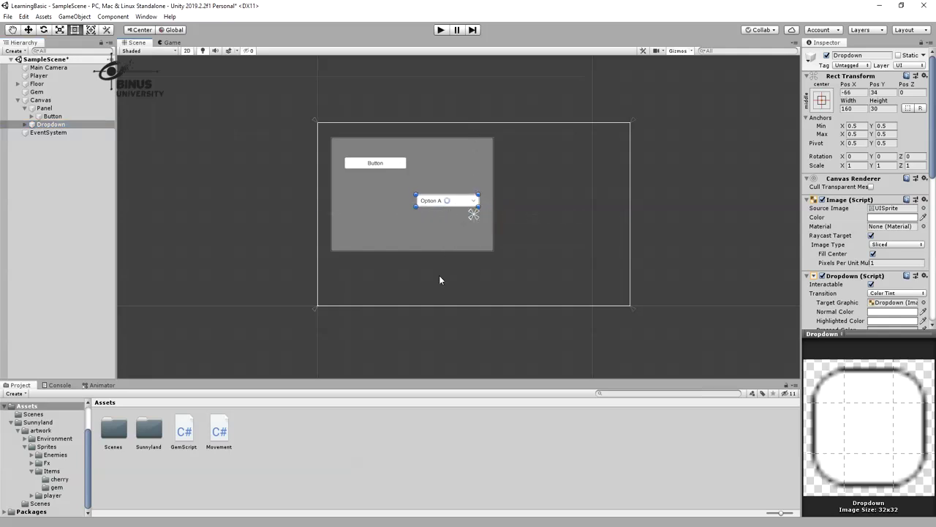
# Look at the Dropdown's Options list and delete the Dropdown from the Canvas.
pyautogui.scroll(-5, 859, 294)
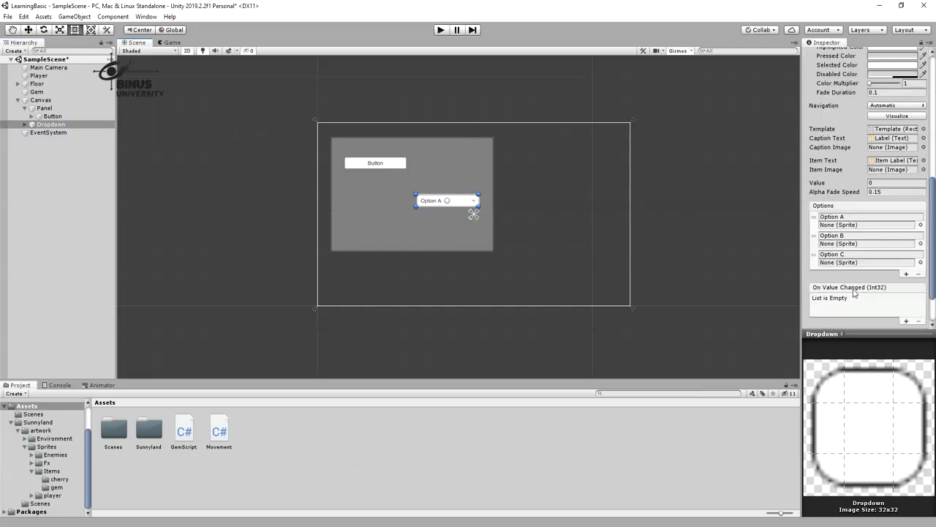
pyautogui.click(851, 216)
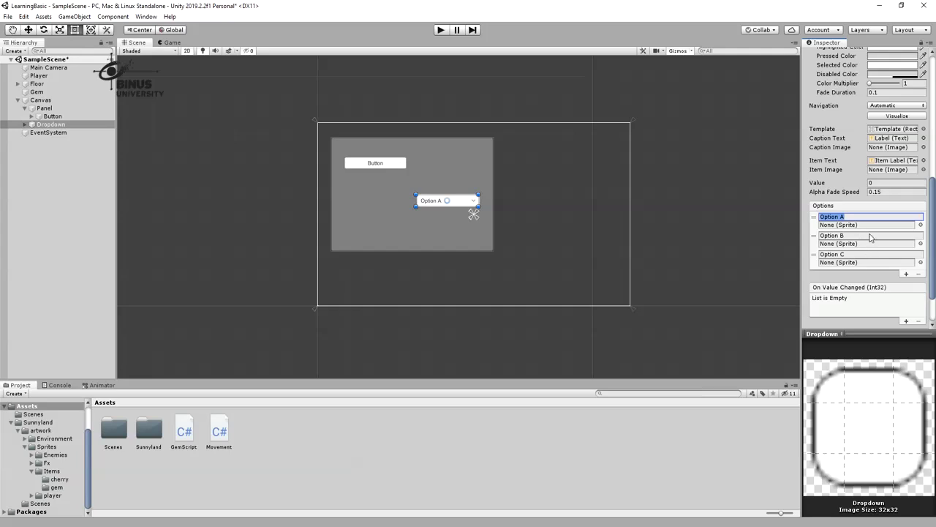
pyautogui.click(51, 124)
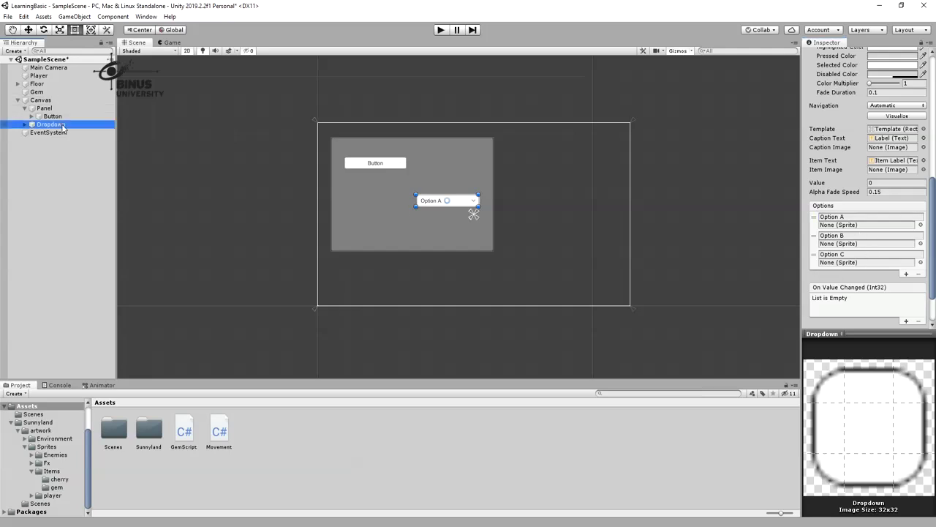
pyautogui.press('Delete')
# Add a UI Input Field as a child of the Canvas and place it over the Panel at X -163, Y 57.
pyautogui.click(46, 100)
pyautogui.rightClick(47, 101)
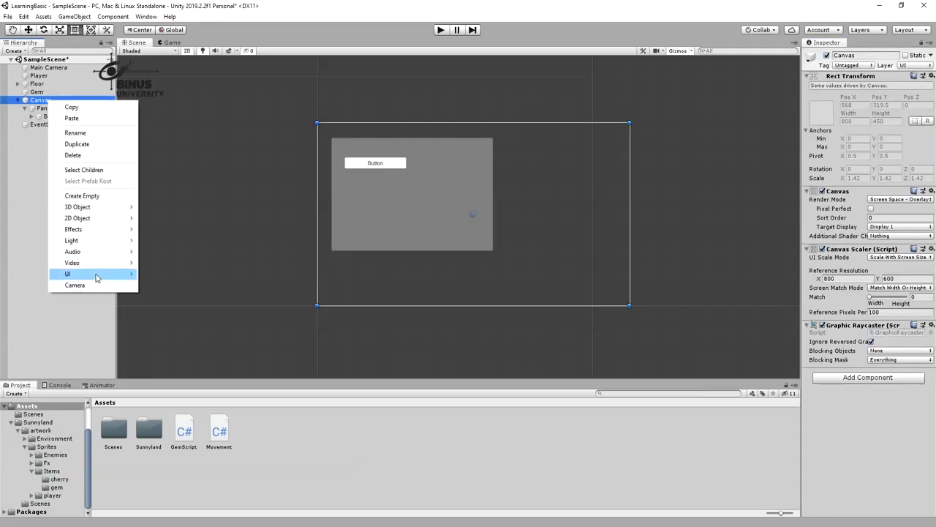
pyautogui.moveTo(96, 274)
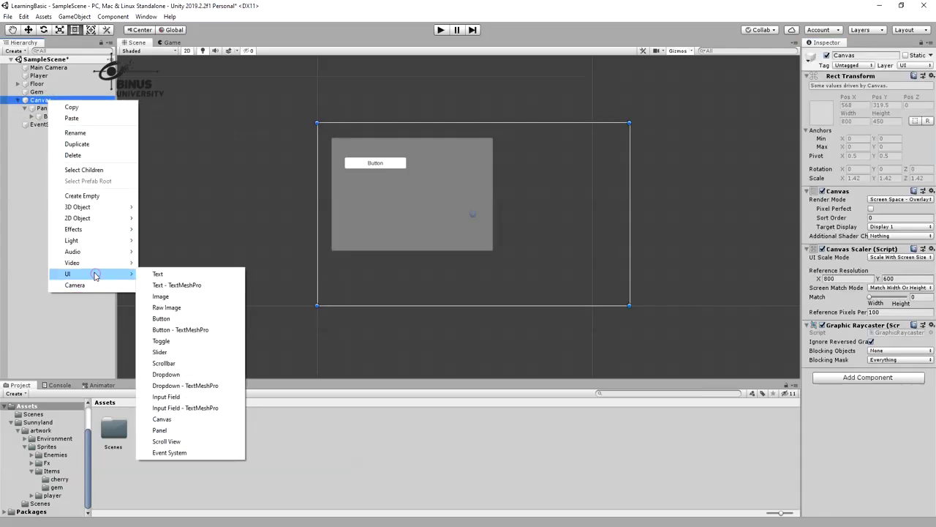
pyautogui.click(188, 398)
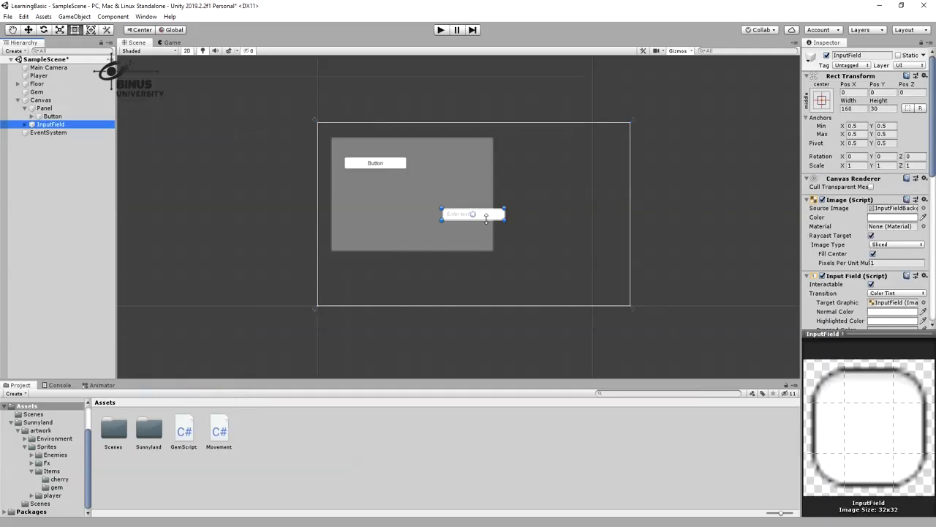
pyautogui.moveTo(488, 221); pyautogui.dragTo(426, 199)
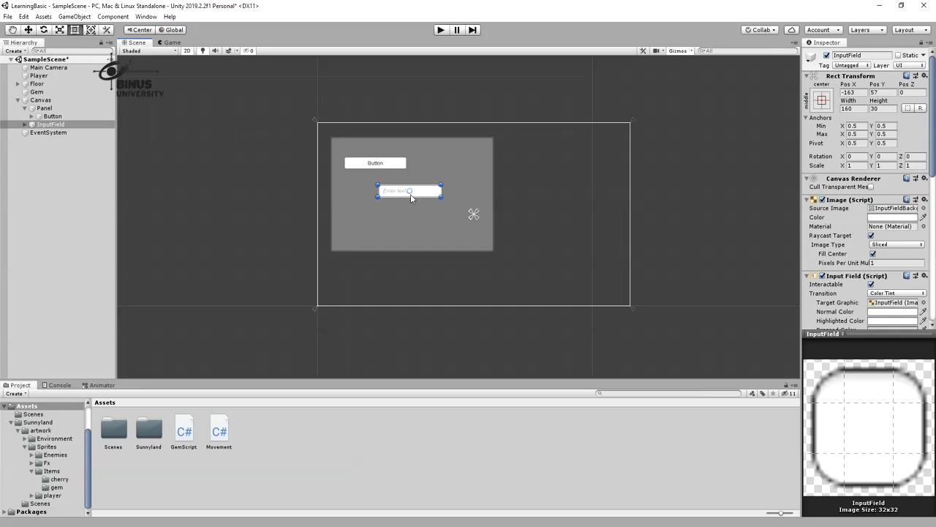
# Review the Input Field's content settings and events, and delete the Input Field.
pyautogui.scroll(-8, 881, 242)
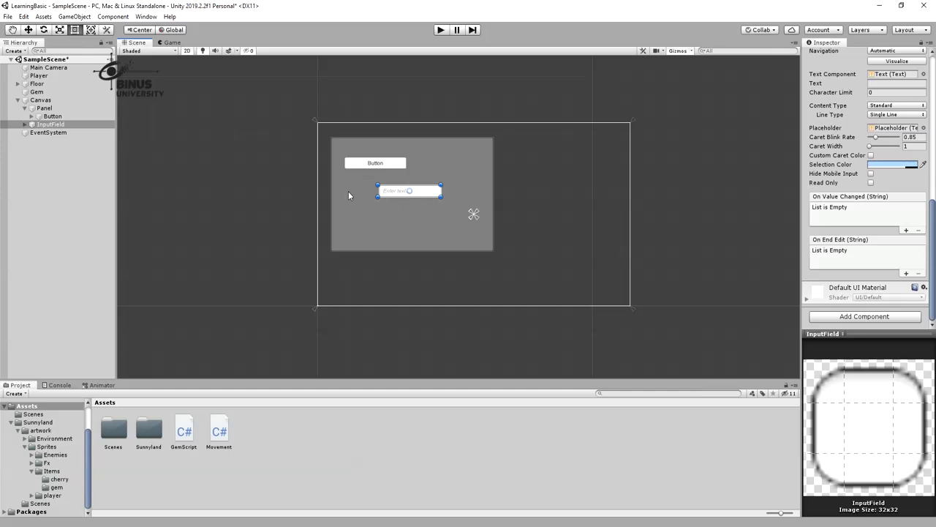
pyautogui.press('Delete')
pyautogui.click(46, 100)
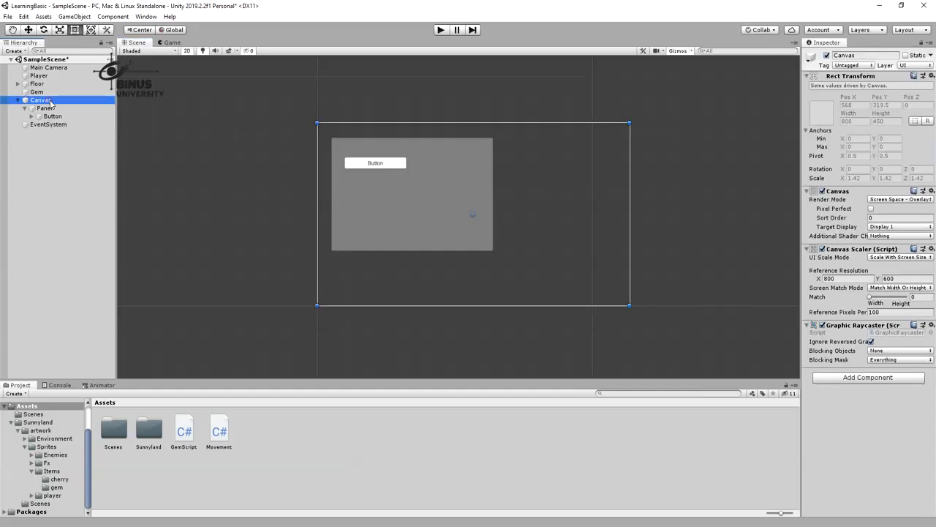
pyautogui.rightClick(51, 103)
pyautogui.moveTo(100, 273)
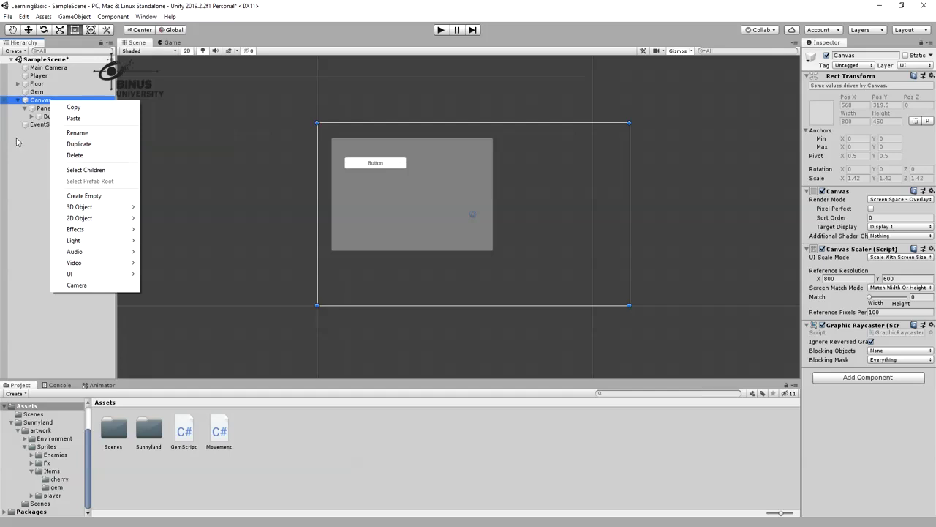
pyautogui.click(393, 166)
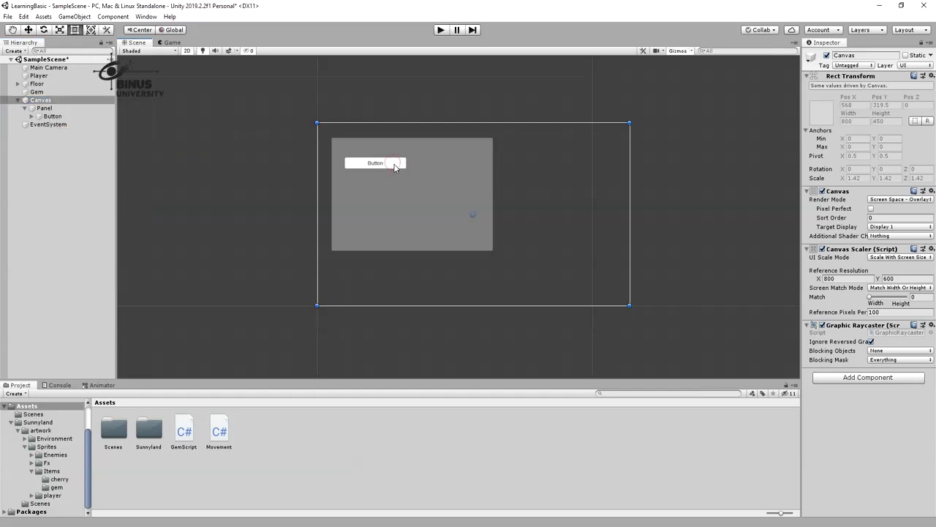
# Move the Button to the Panel's upper-right corner at X 108, Y 108 and add an empty On Click event entry to it.
pyautogui.click(45, 115)
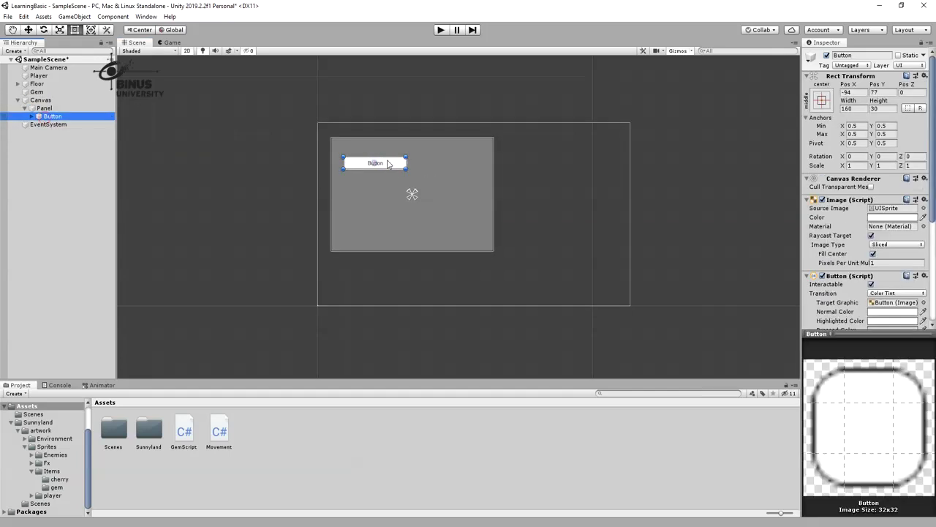
pyautogui.moveTo(400, 163); pyautogui.dragTo(481, 155)
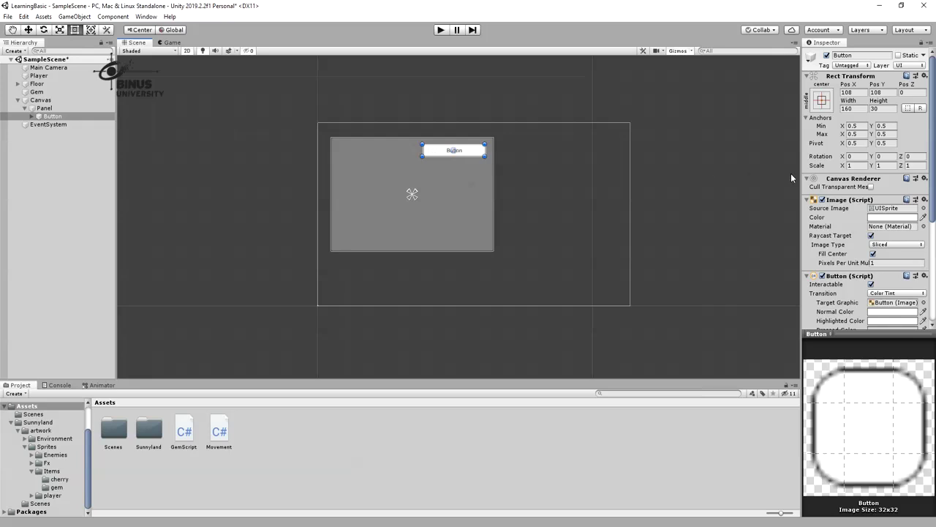
pyautogui.scroll(-5, 868, 222)
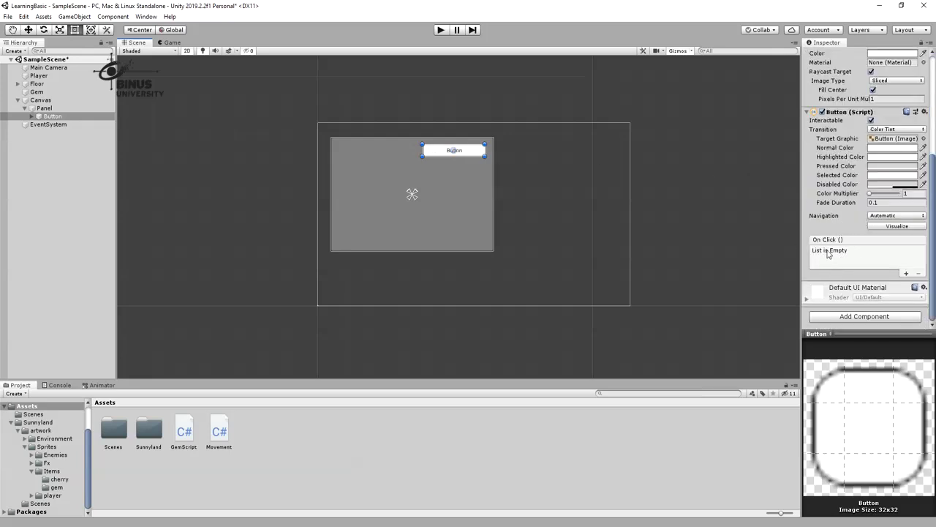
pyautogui.click(906, 274)
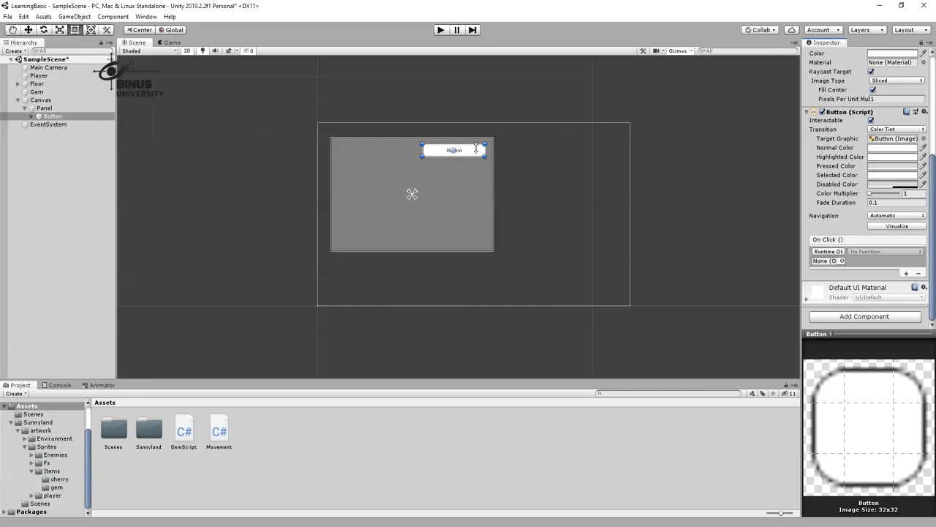
# Create a C# script named PanelScript in the Assets folder.
pyautogui.click(45, 107)
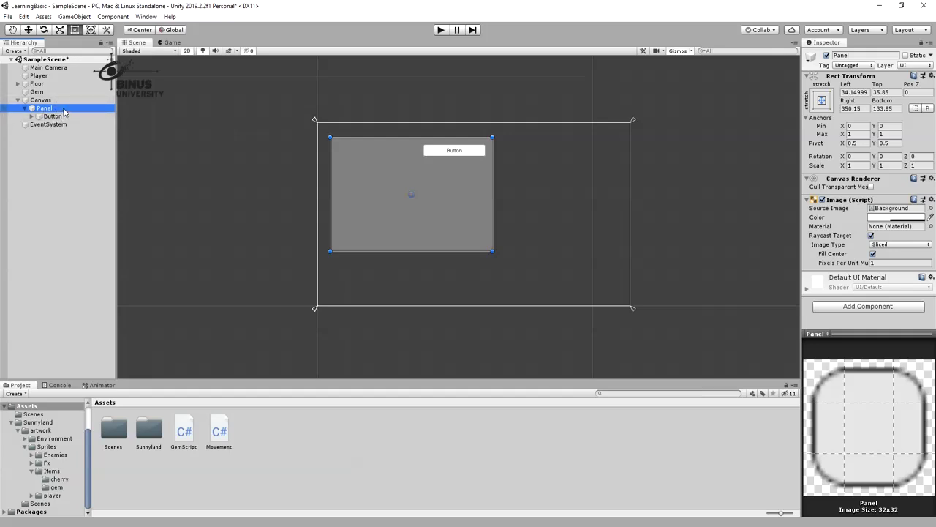
pyautogui.rightClick(262, 463)
pyautogui.moveTo(350, 225)
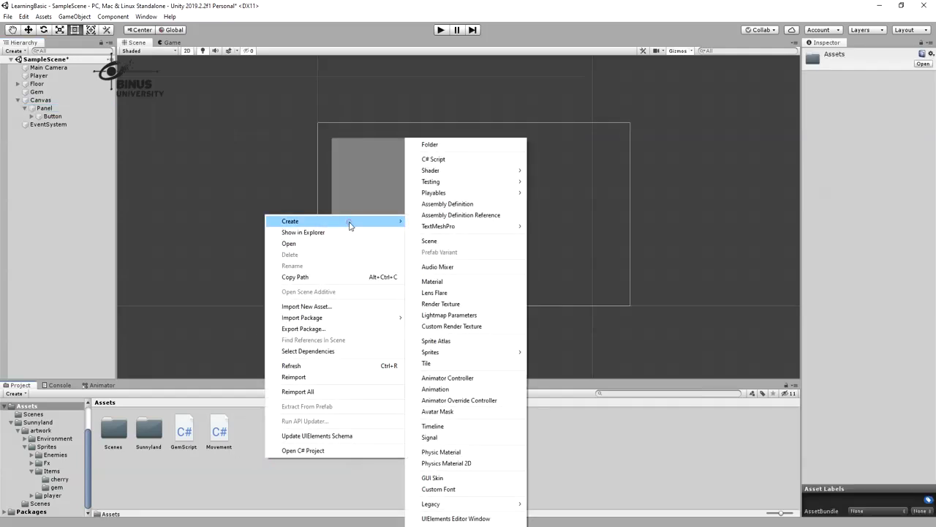
pyautogui.click(452, 159)
pyautogui.write('P')
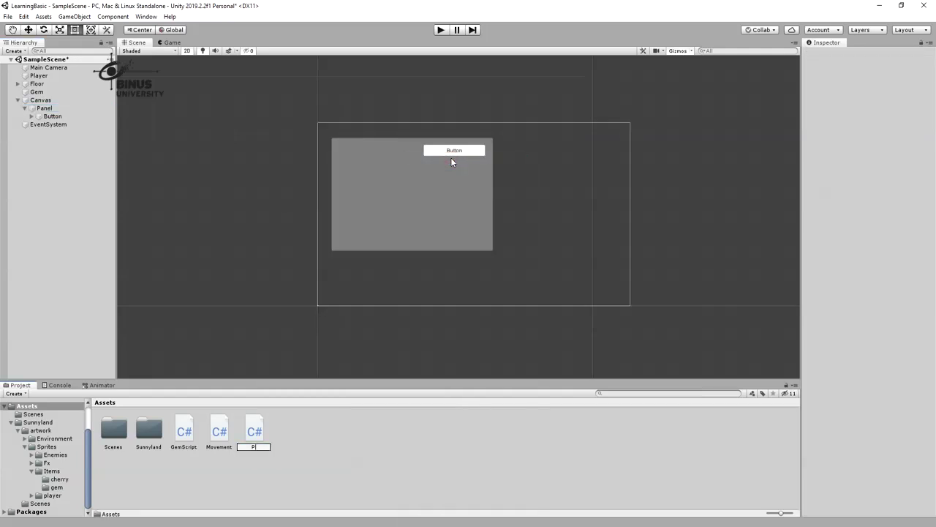
pyautogui.write('anelScript')
pyautogui.press('Return')
# Attach PanelScript to the Panel and open the script in Visual Studio.
pyautogui.click(255, 436)
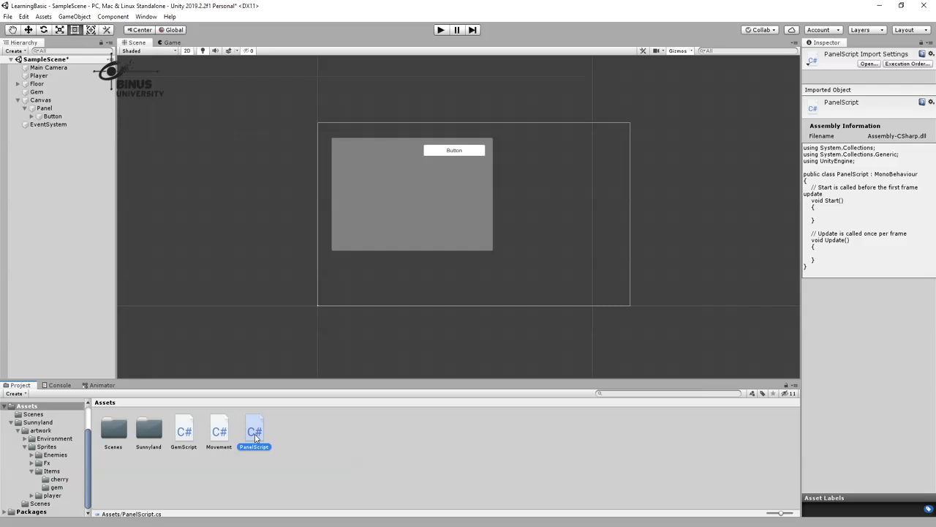
pyautogui.moveTo(255, 436); pyautogui.dragTo(55, 113)
pyautogui.click(252, 435)
pyautogui.doubleClick(252, 435)
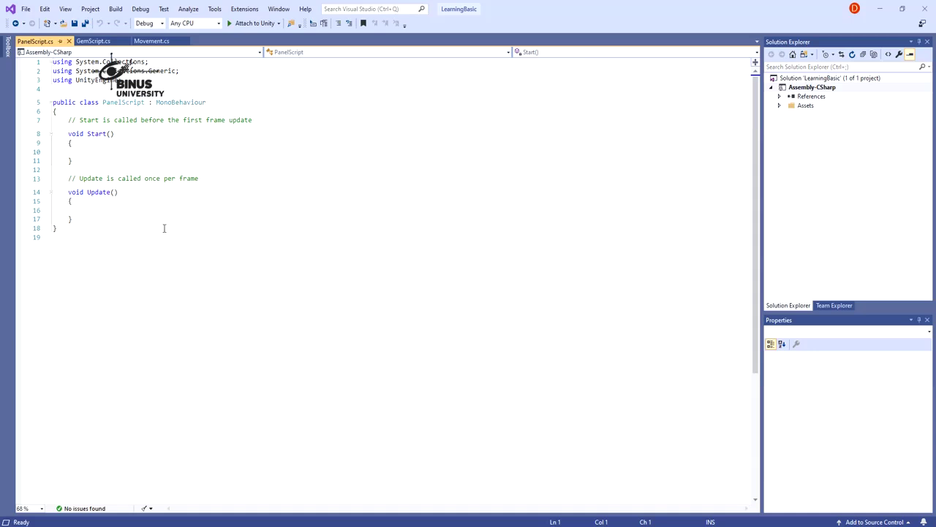
# Add an empty public void hidePanel() method below Update in PanelScript and save the file.
pyautogui.click(100, 220)
pyautogui.press('Return')
pyautogui.press('Return')
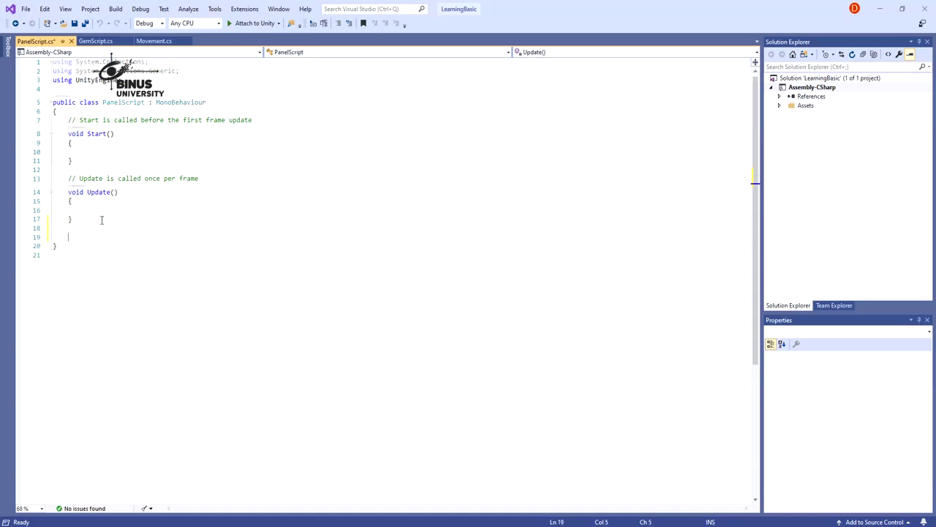
pyautogui.write('public void hidePanel()')
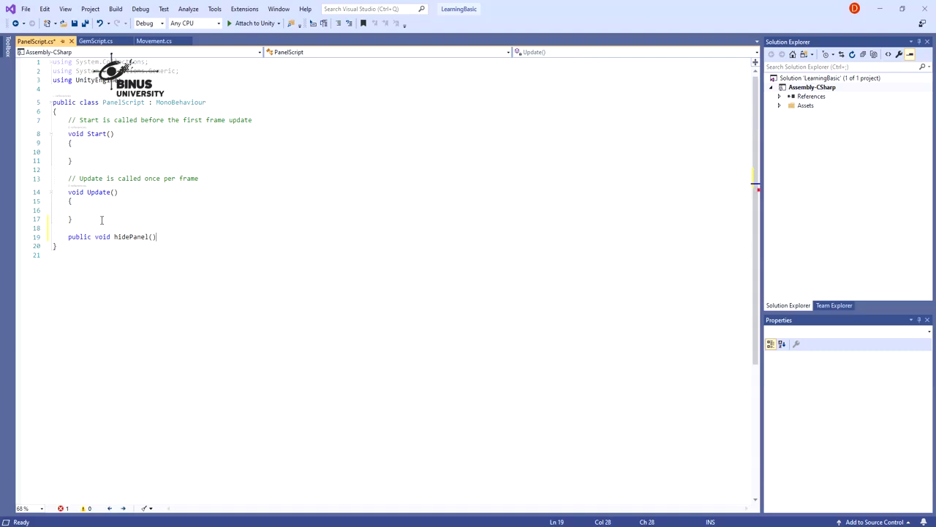
pyautogui.press('Return')
pyautogui.write('{')
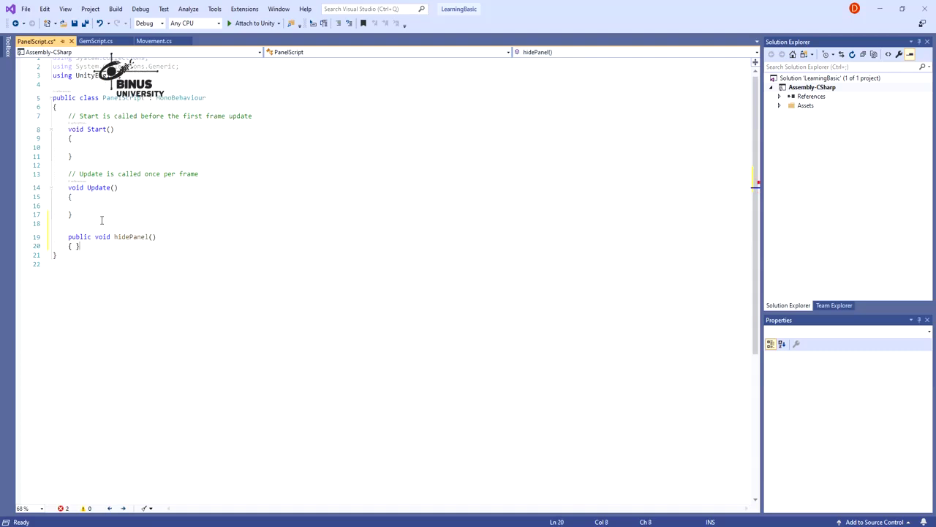
pyautogui.press('Home')
pyautogui.press('Home')
pyautogui.press('Return')
pyautogui.press('Return')
pyautogui.hotkey('ctrl', 's')
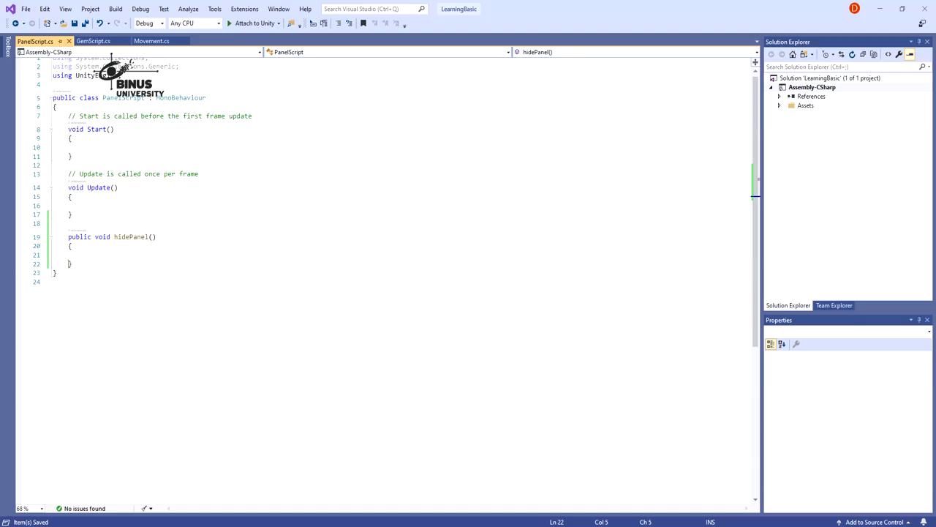
pyautogui.doubleClick(80, 238)
pyautogui.click(152, 237)
pyautogui.click(150, 237)
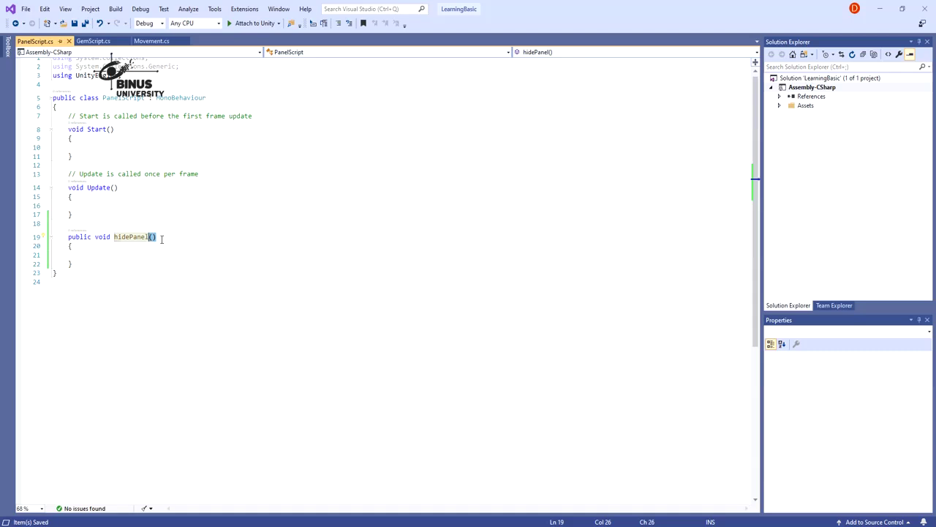
pyautogui.click(161, 237)
# Add the statement this.gameObject.SetActive(false); inside the hidePanel() method and save PanelScript.
pyautogui.click(123, 255)
pyautogui.scroll(1, 226, 264)
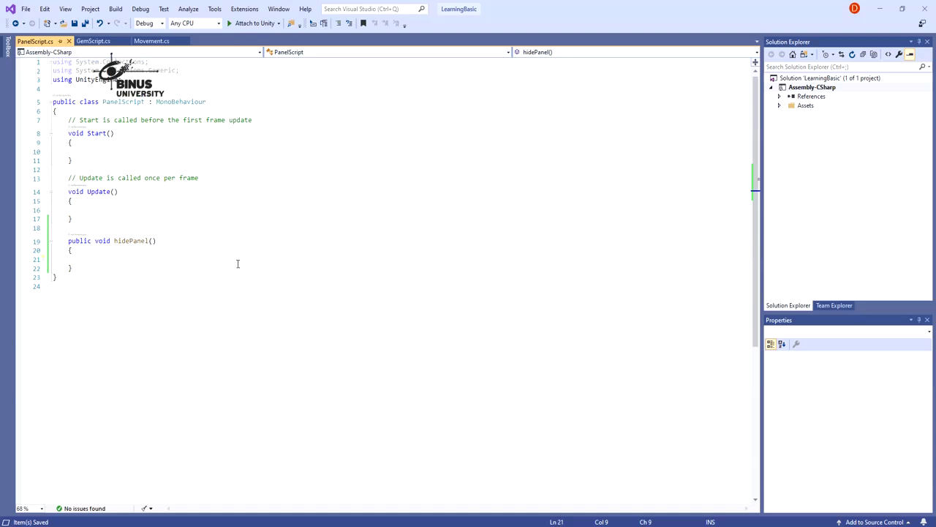
pyautogui.write('thia')
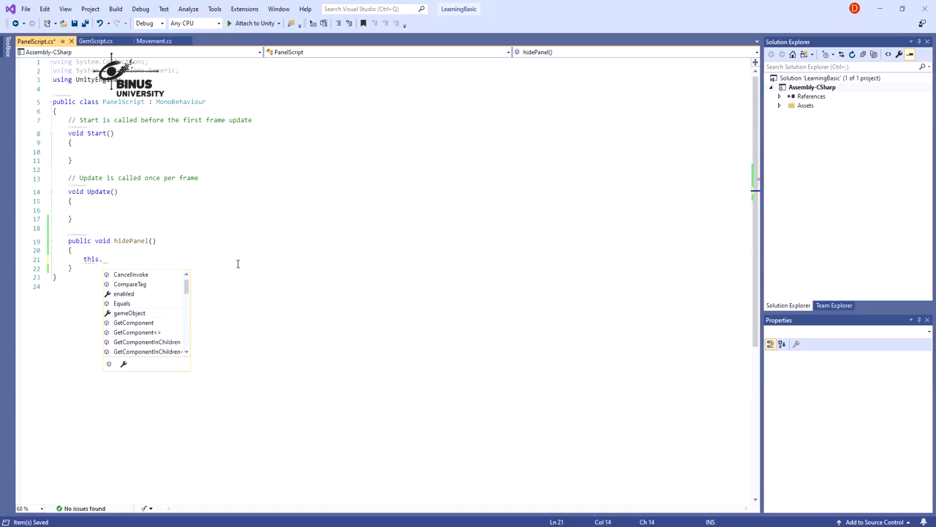
pyautogui.write('gameObject.')
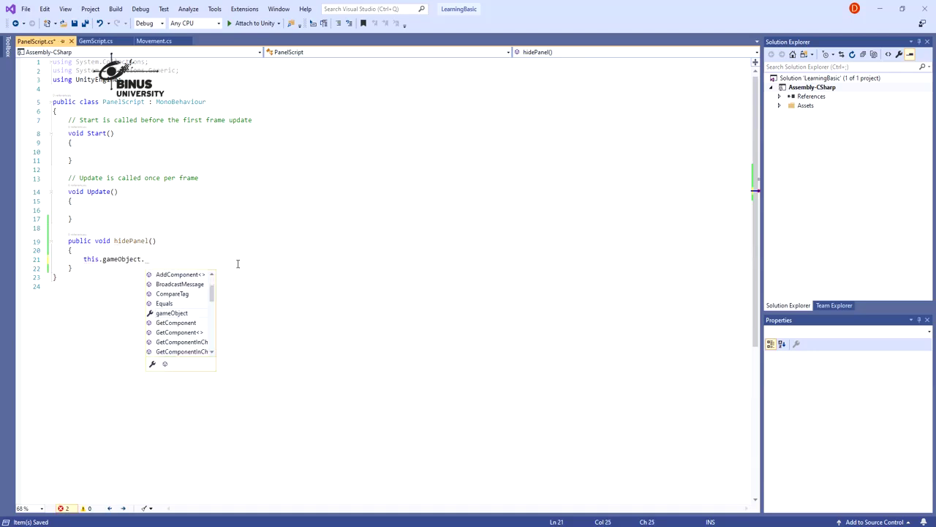
pyautogui.write('SetActive')
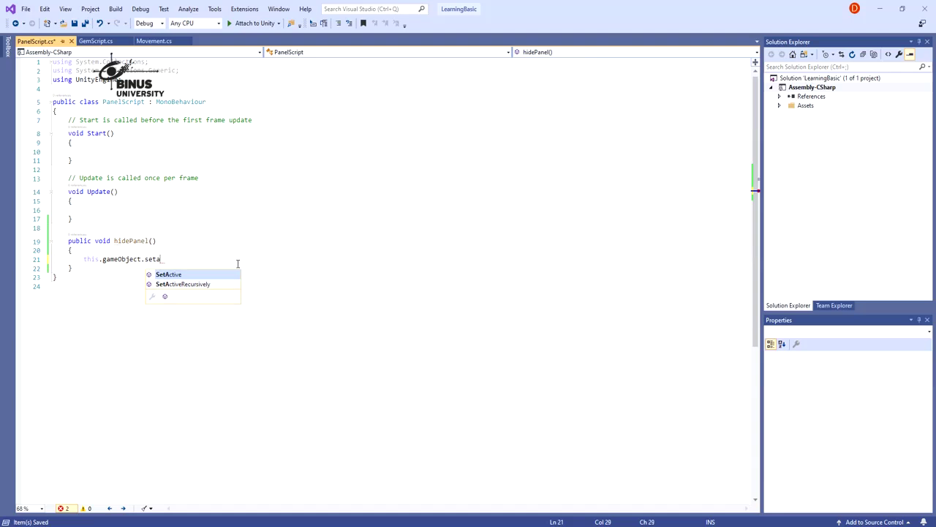
pyautogui.write('(')
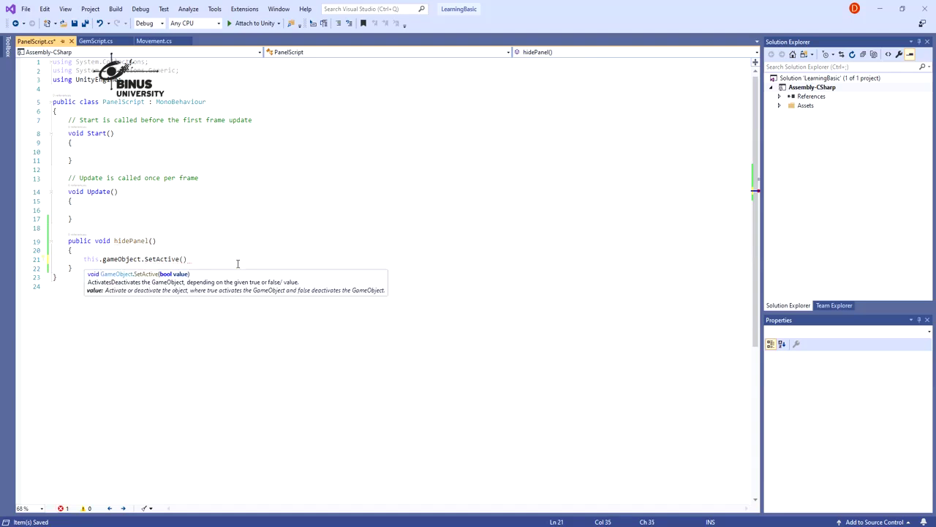
pyautogui.write('false)')
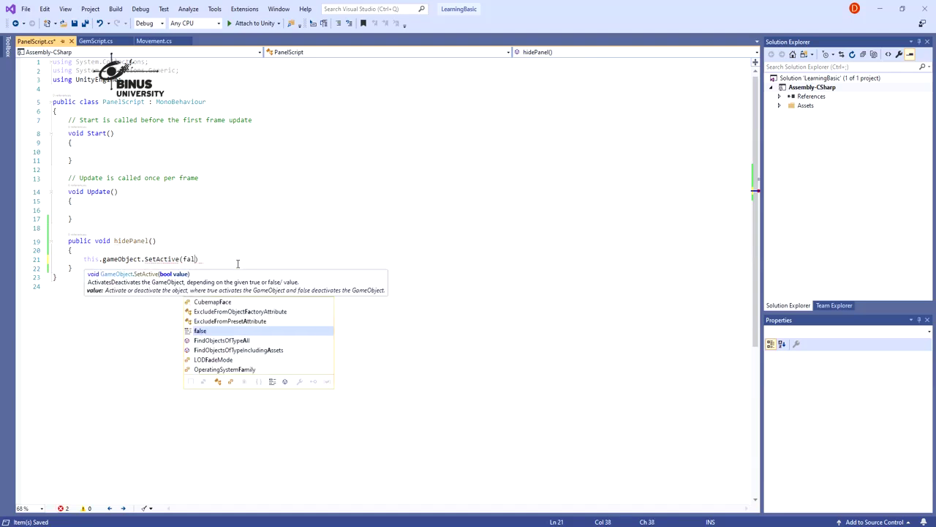
pyautogui.write(';')
pyautogui.hotkey('ctrl', 's')
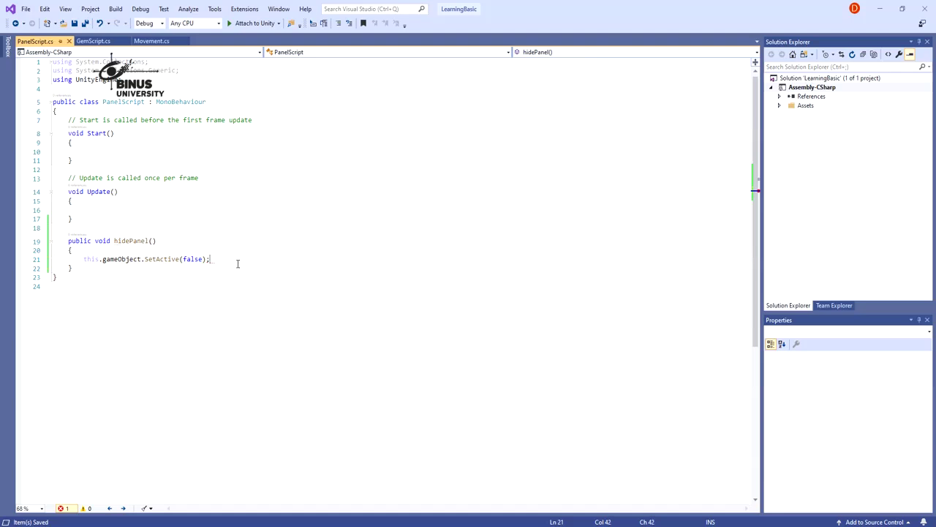
# Delete the Start and Update methods with their comments from PanelScript and save the file.
pyautogui.moveTo(79, 219); pyautogui.dragTo(57, 111)
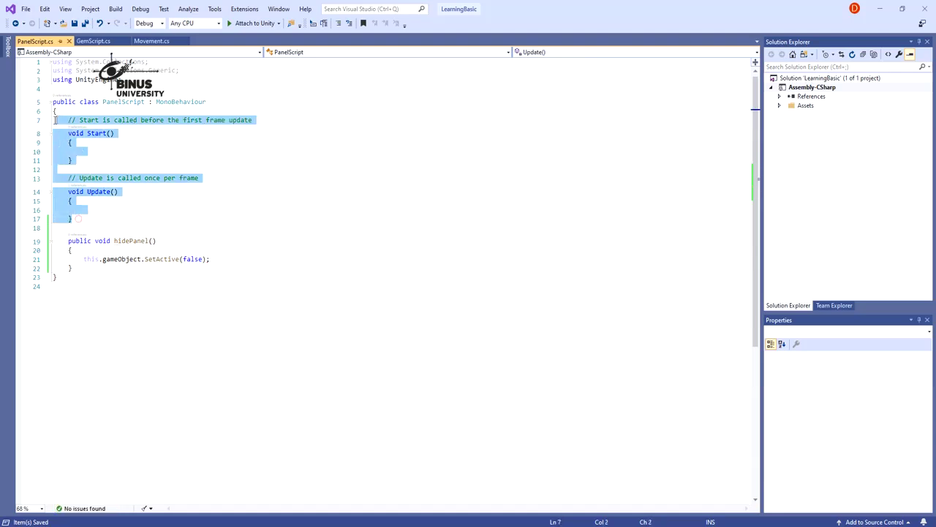
pyautogui.press('Delete')
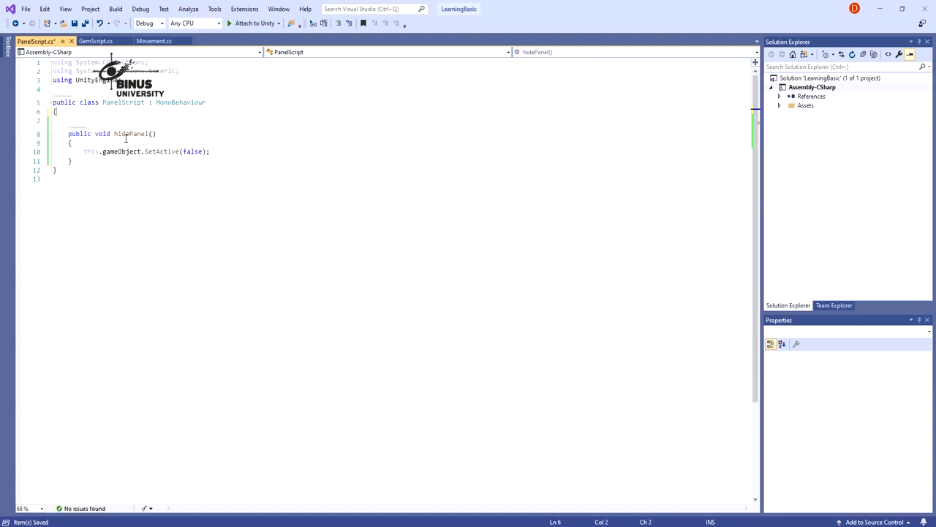
pyautogui.hotkey('ctrl', 's')
# Switch to Unity and assign the Panel as the target object of the Button's On Click event.
pyautogui.hotkey('alt', 'Tab')
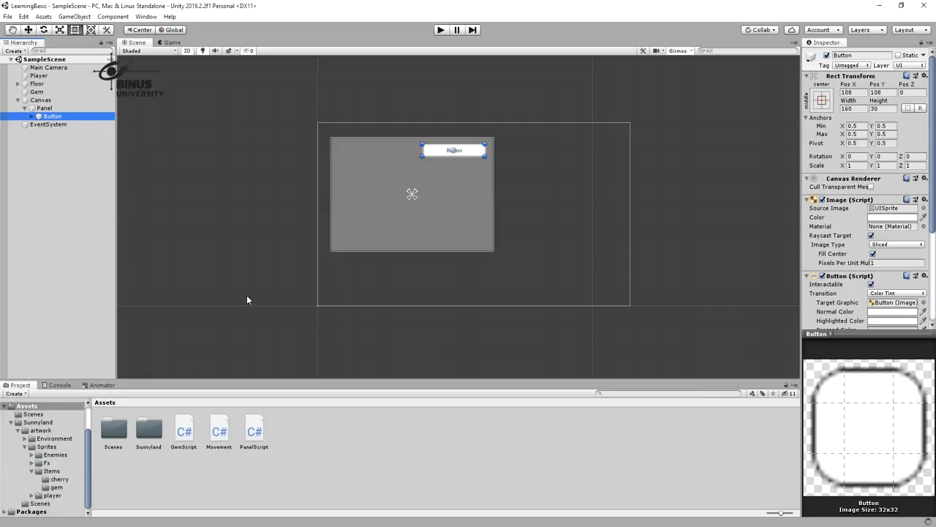
pyautogui.click(44, 108)
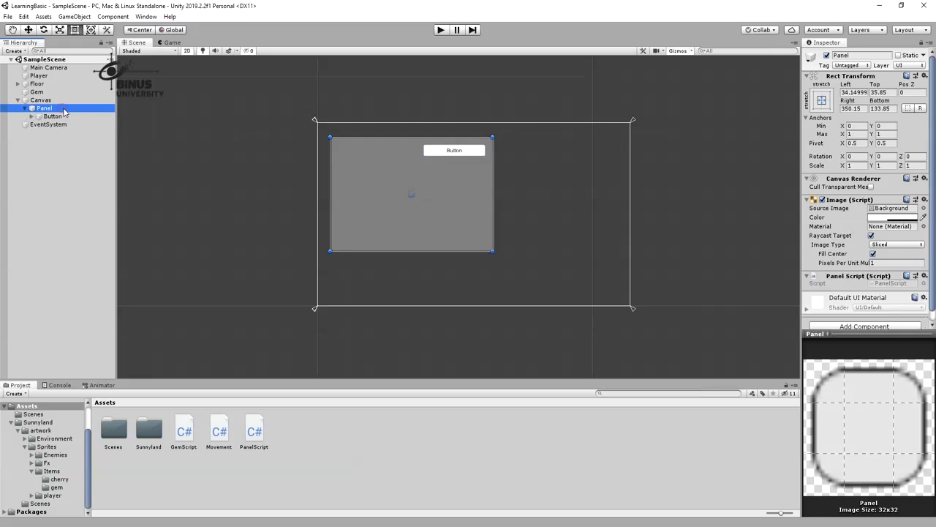
pyautogui.scroll(-1, 838, 306)
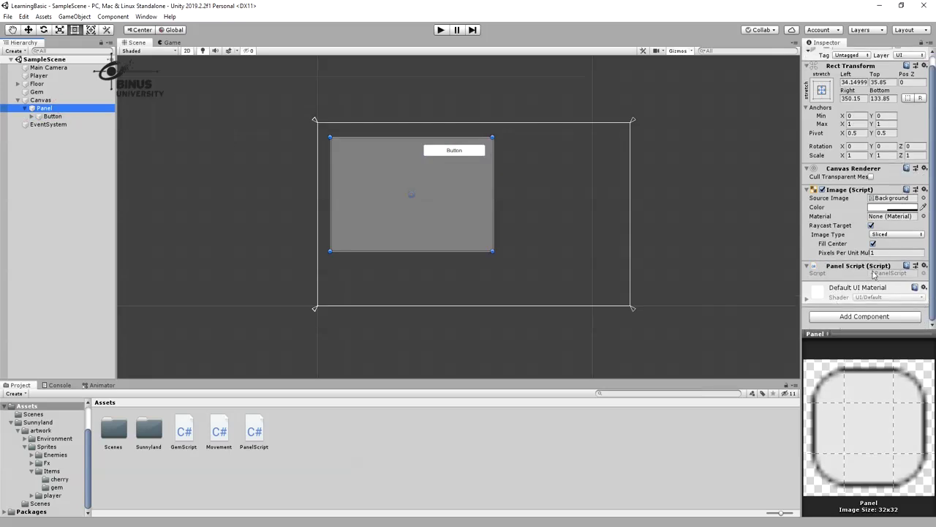
pyautogui.click(52, 117)
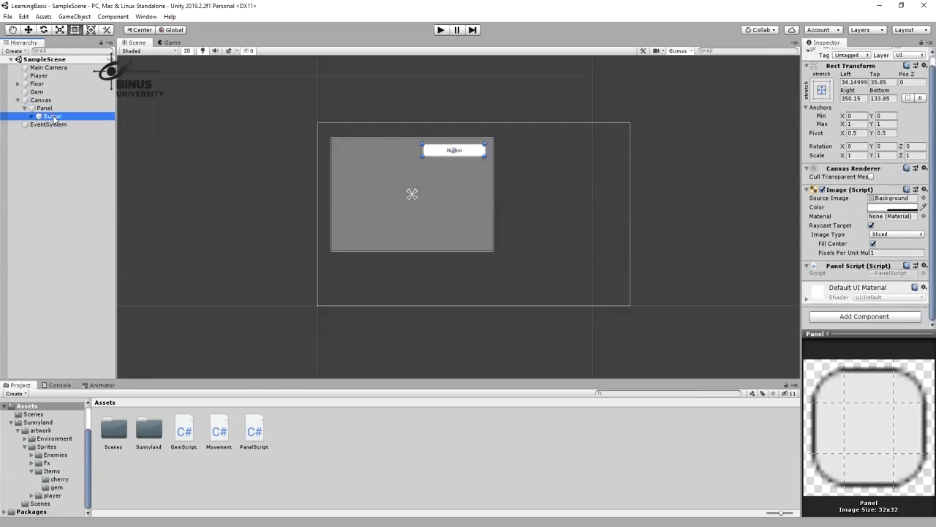
pyautogui.scroll(-5, 851, 232)
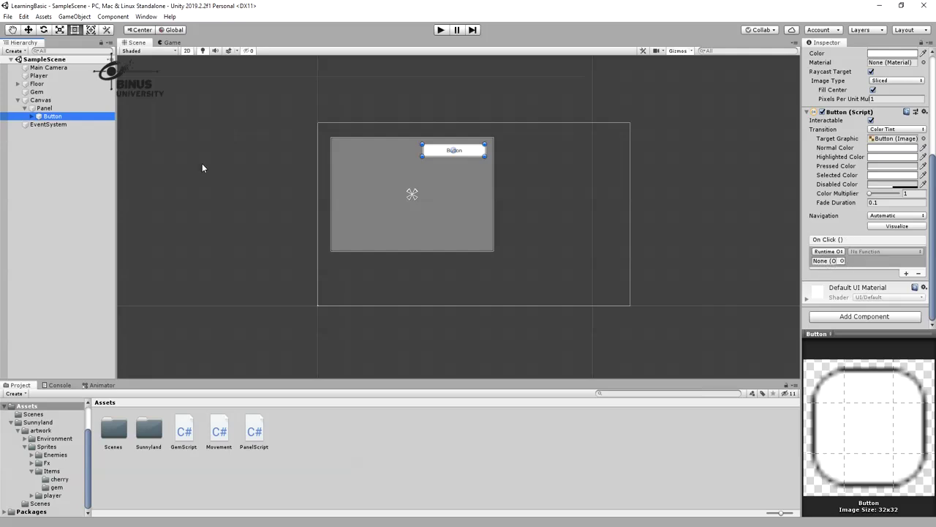
pyautogui.moveTo(44, 109); pyautogui.dragTo(823, 261)
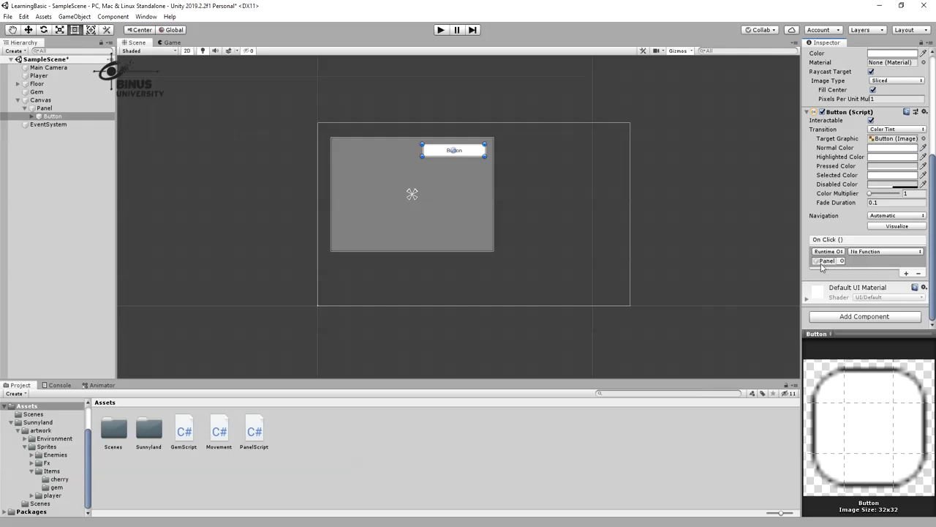
# Set the Button's On Click function to PanelScript's hidePanel() and save the scene.
pyautogui.click(872, 252)
pyautogui.moveTo(872, 324)
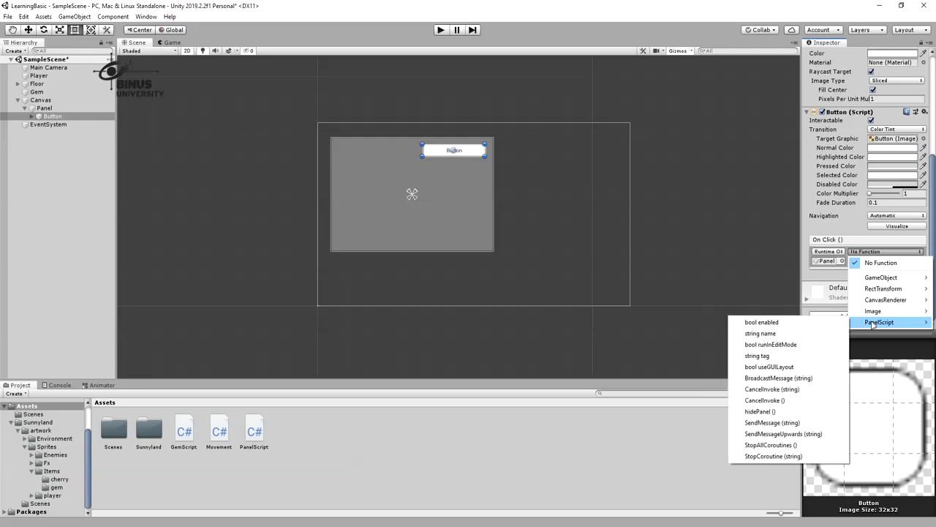
pyautogui.click(760, 411)
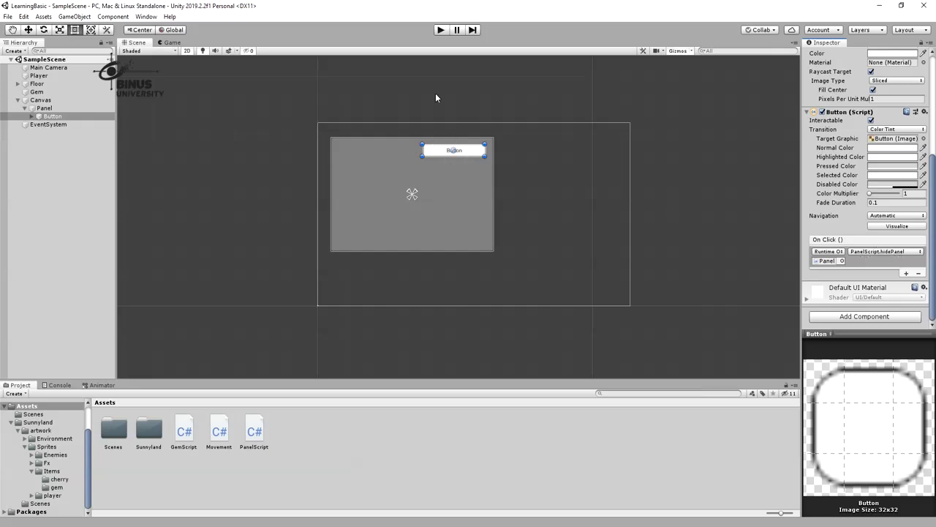
# Run the game, test the Button on the Panel, and stop play mode.
pyautogui.click(442, 31)
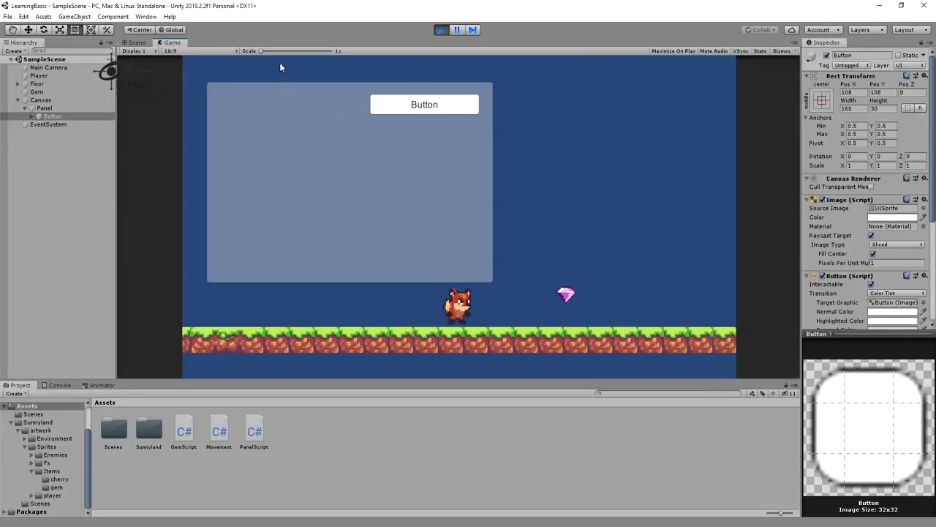
pyautogui.click(441, 107)
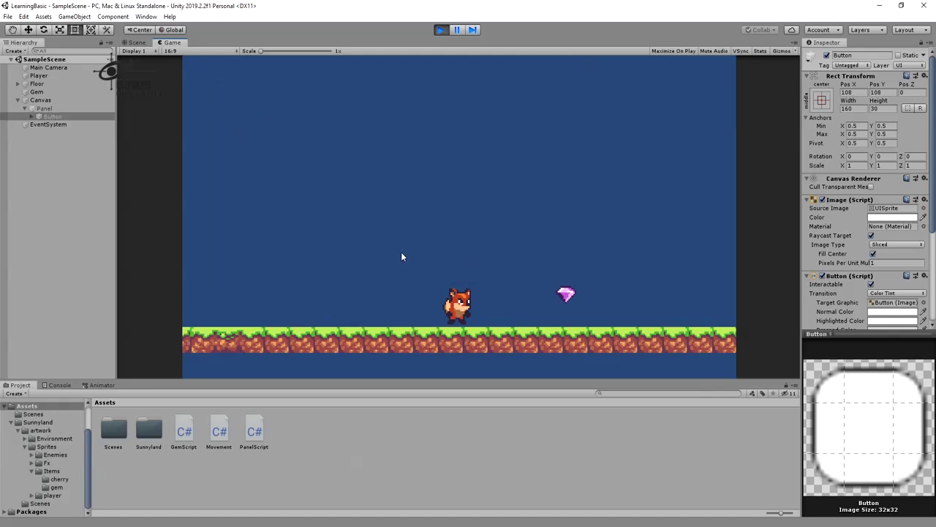
pyautogui.click(442, 30)
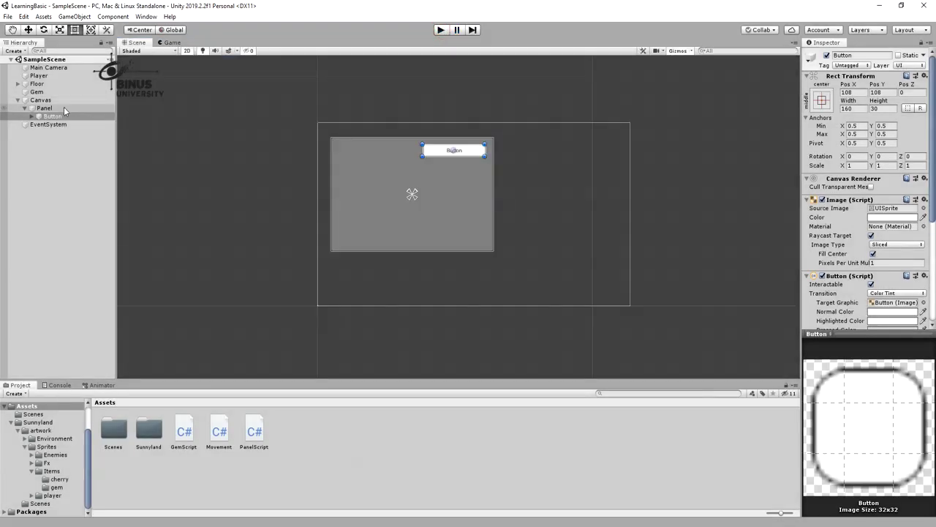
# Review the SetActive(false) call in PanelScript in Visual Studio, then return to Unity and select the Canvas.
pyautogui.click(64, 108)
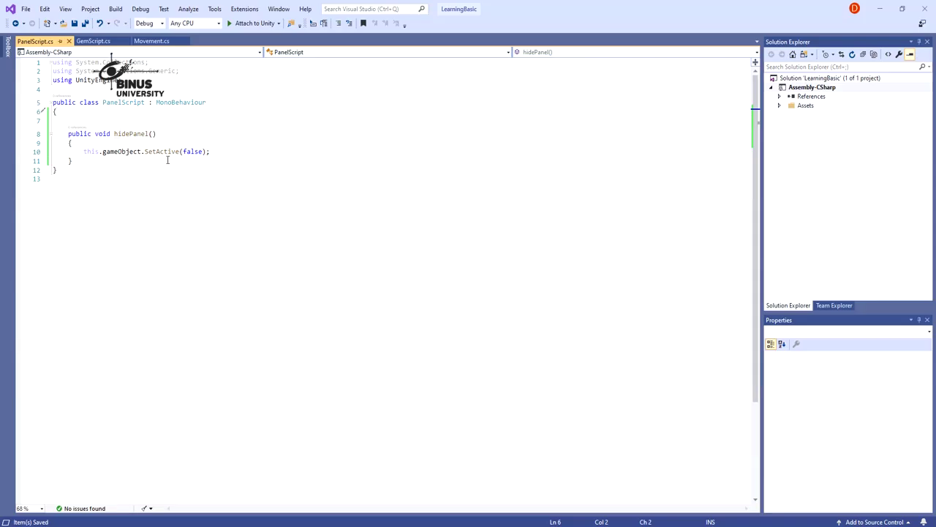
pyautogui.click(169, 151)
pyautogui.doubleClick(190, 151)
pyautogui.hotkey('alt', 'Tab')
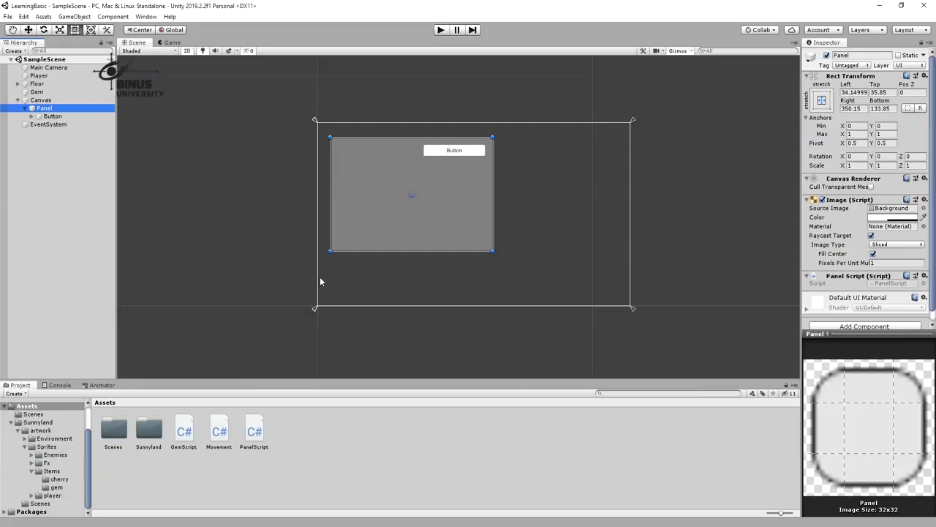
pyautogui.click(566, 226)
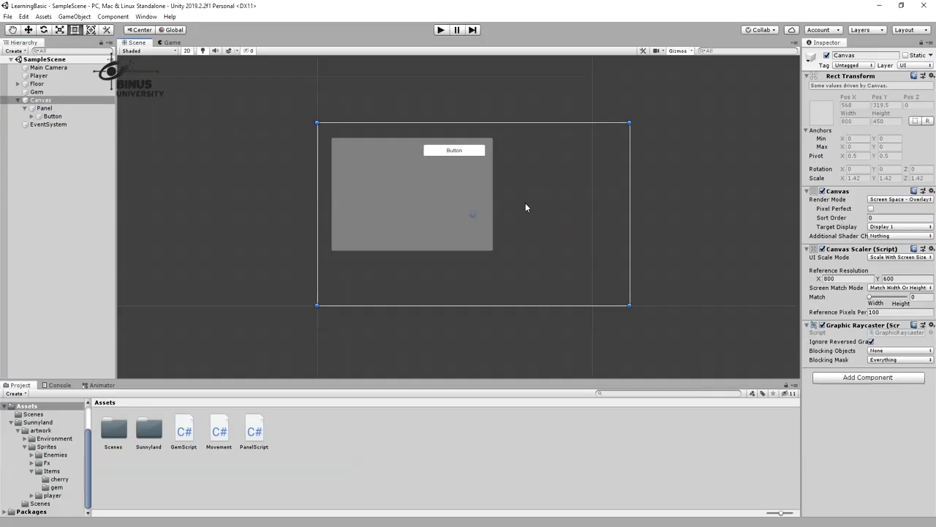